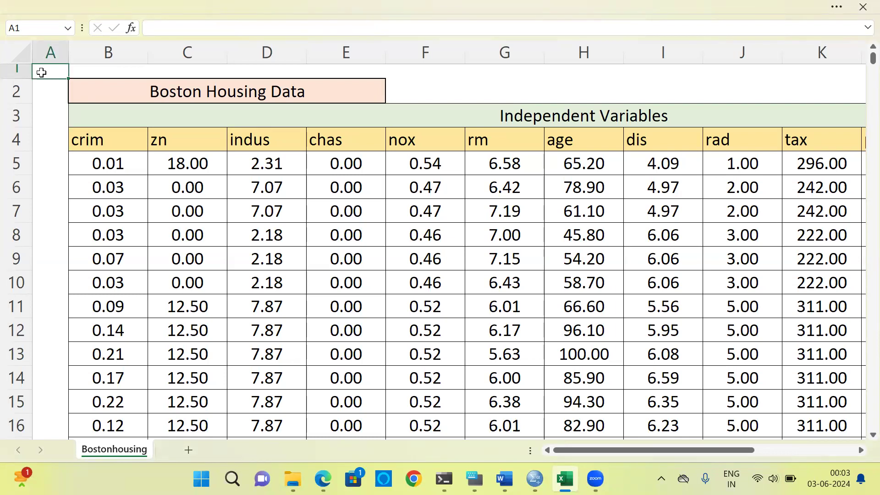
Examine the Boston Housing Data sheet's independent variable columns from crim to lstat and the dependent variable column medv
left_click(105, 90)
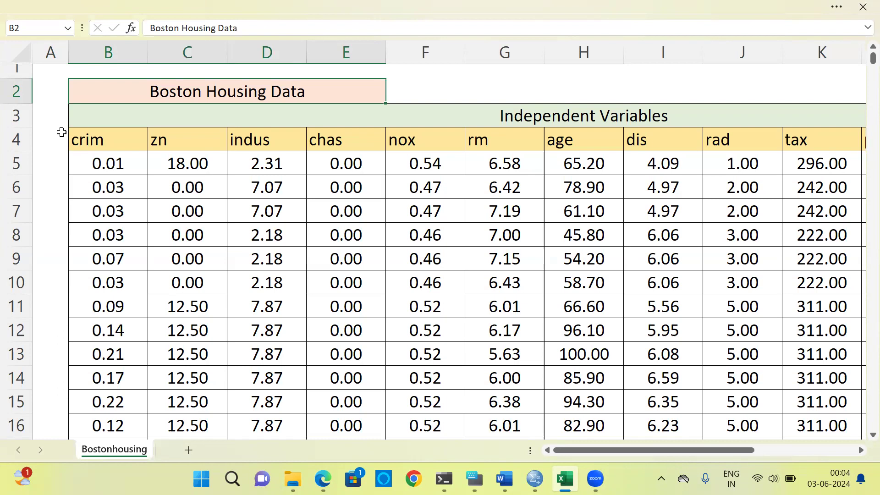
left_click(86, 140)
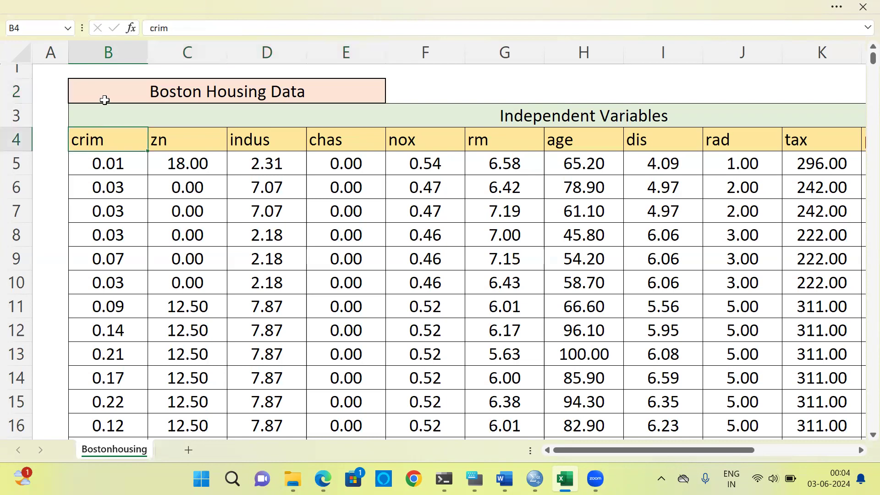
left_click(108, 51)
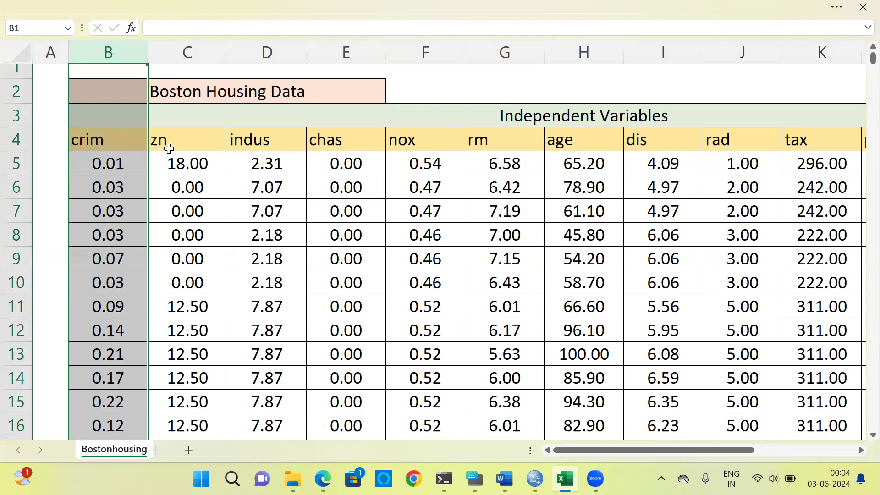
left_click(347, 54)
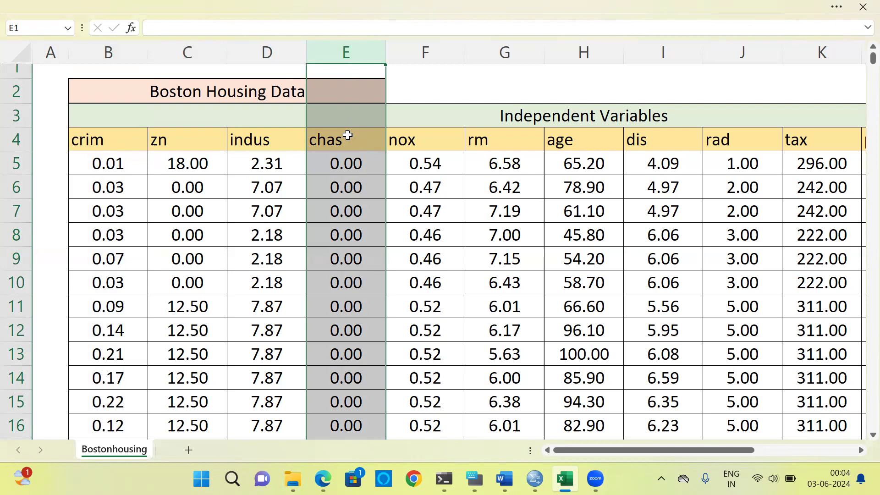
left_click(427, 56)
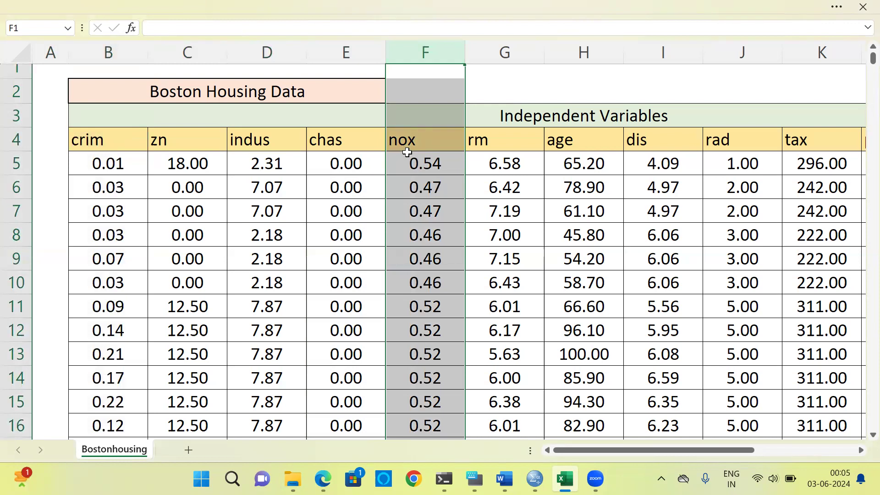
left_click(505, 54)
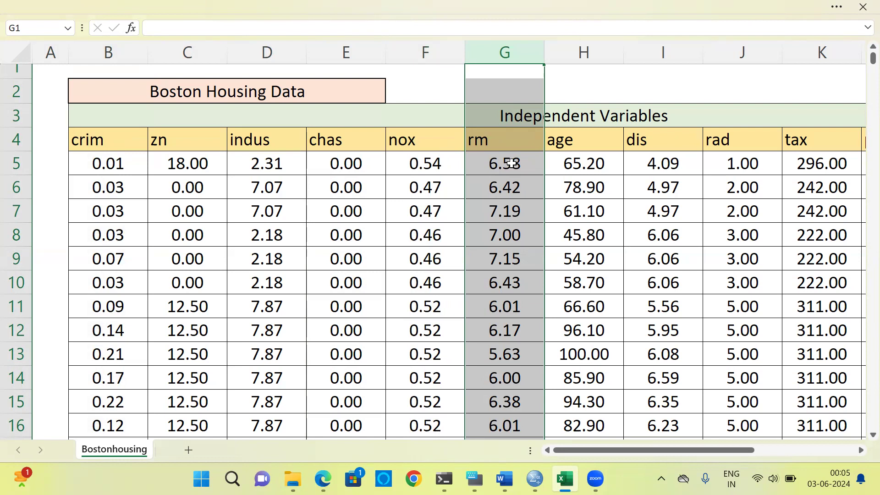
left_click_drag(719, 450, 824, 450)
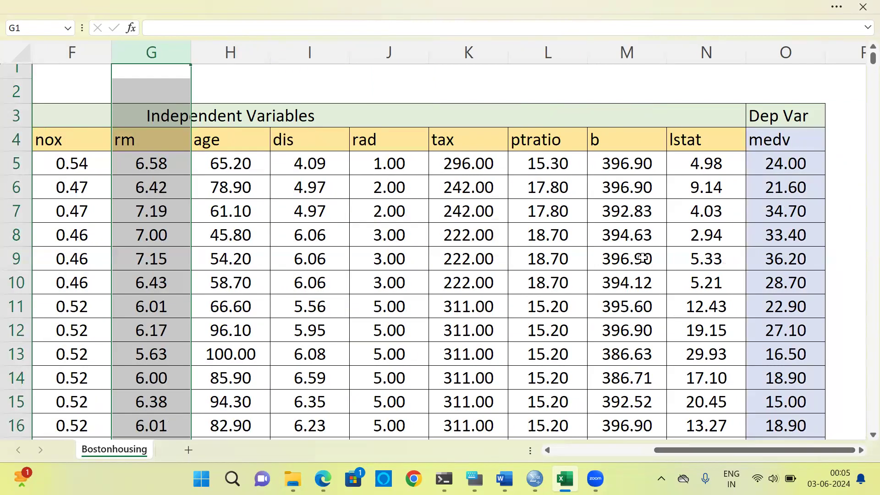
left_click(533, 142)
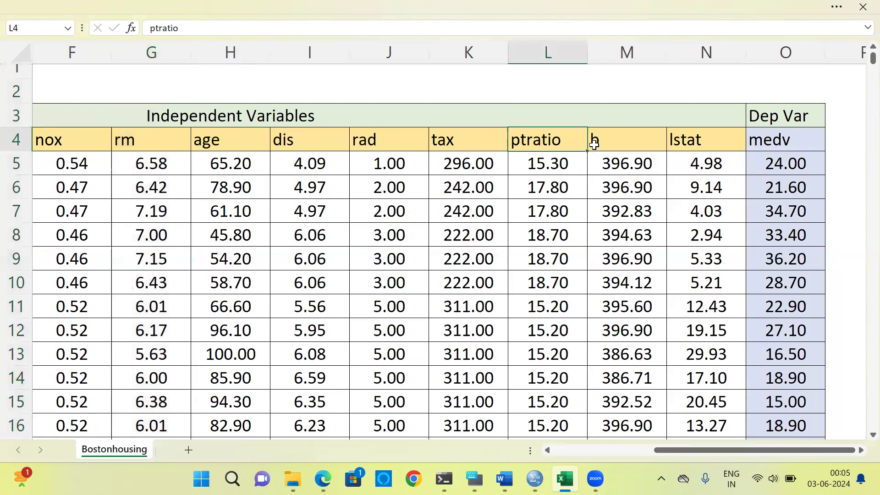
left_click(689, 146)
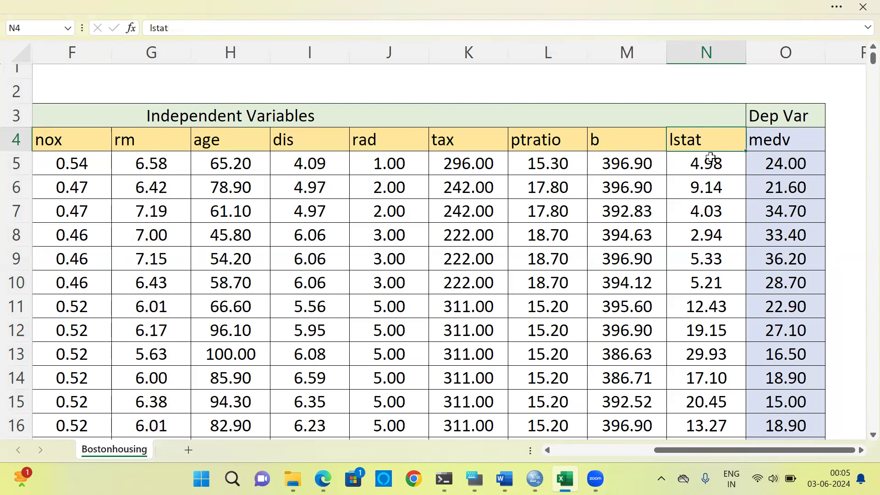
left_click(790, 53)
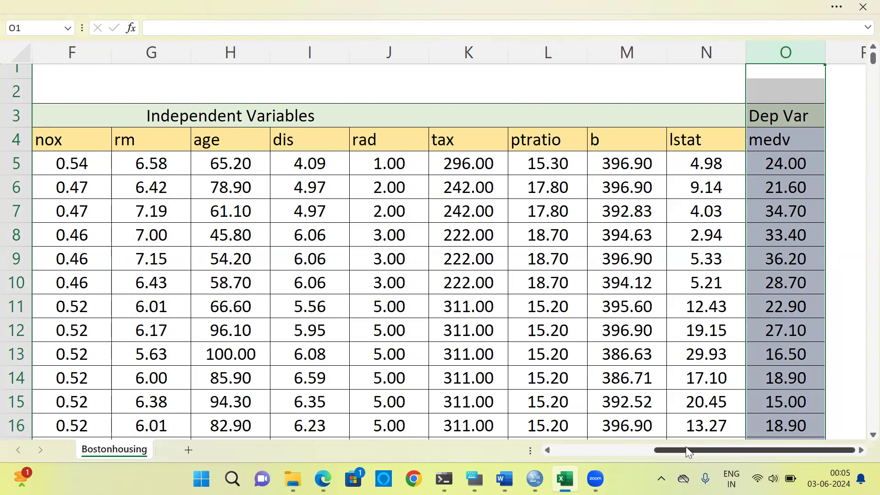
left_click_drag(685, 449, 556, 450)
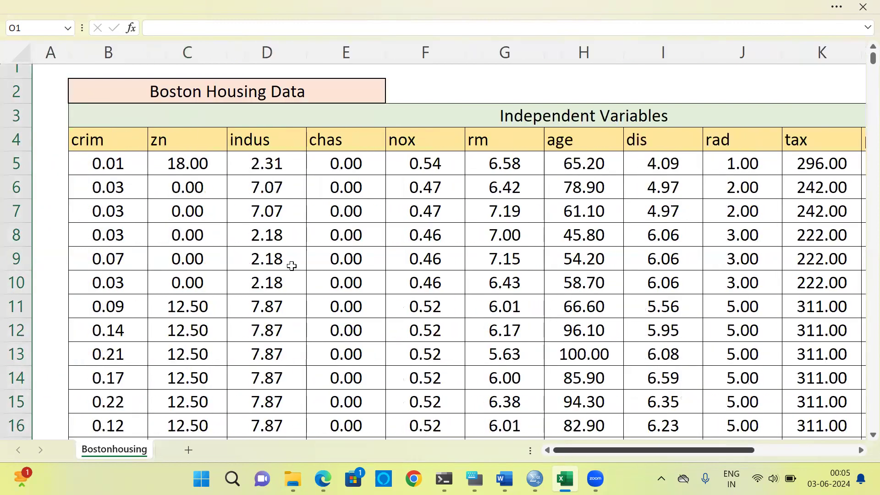
Check how far the data rows extend in the crim column, and return to the top of the sheet
left_click(131, 169)
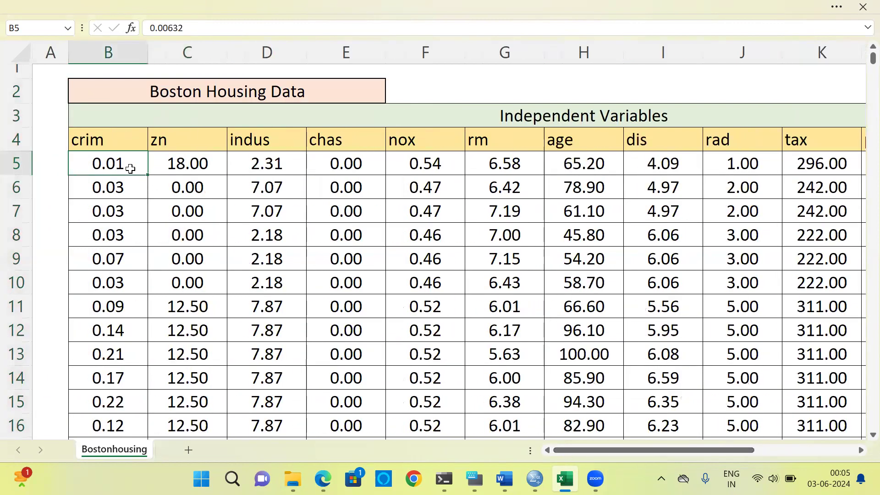
key("ctrl+Down")
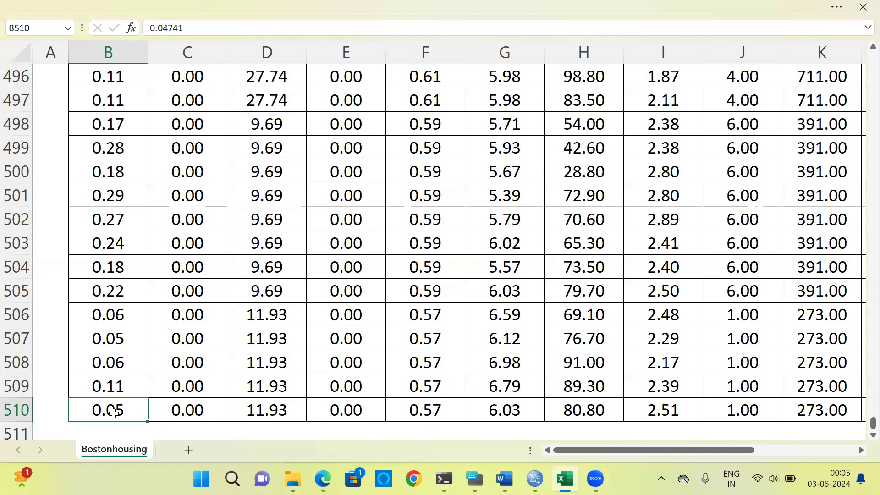
key("ctrl+Up")
key("ctrl+Up")
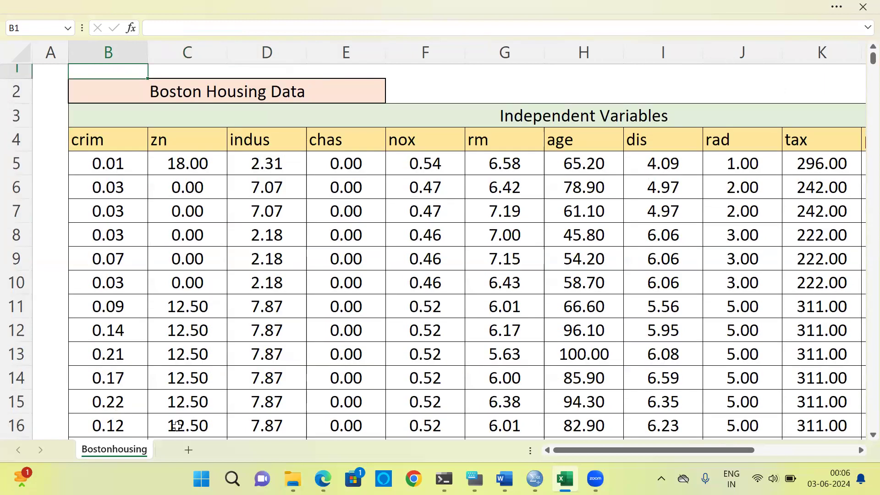
Switch to the IBM SPSS Statistics Data Editor and open the recently used data file BostonHousing.sav
mouse_move(534, 478)
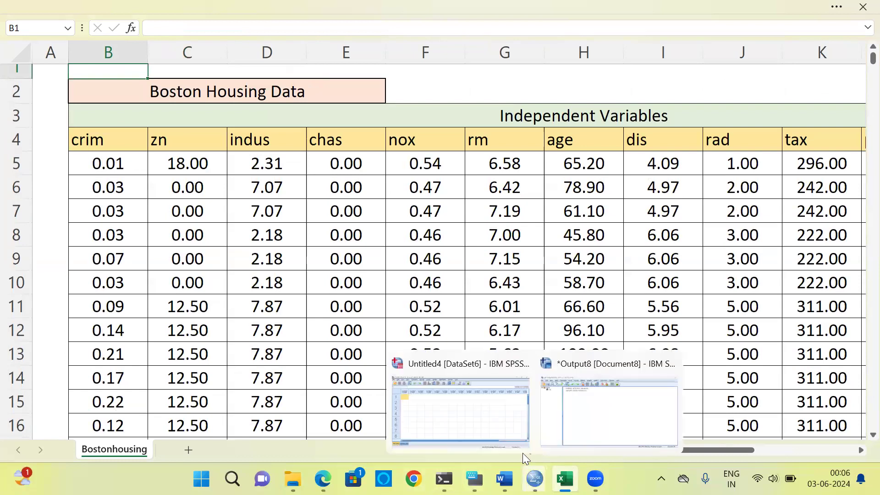
left_click(502, 432)
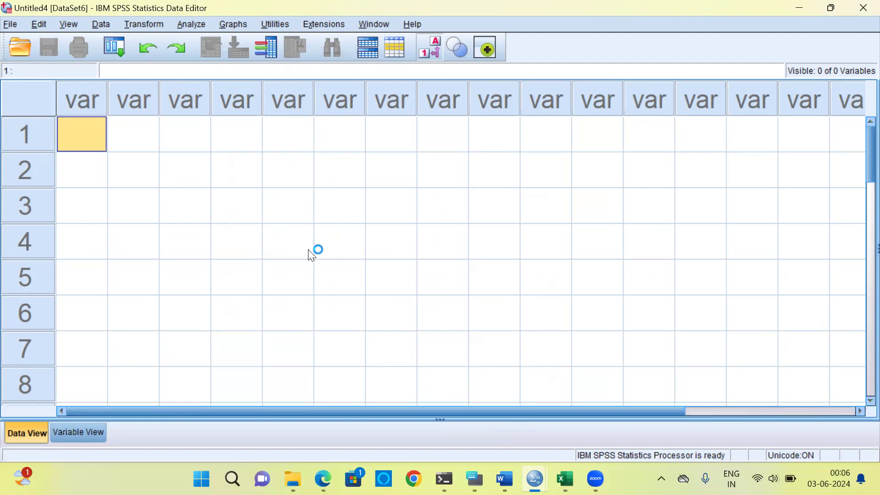
left_click(13, 24)
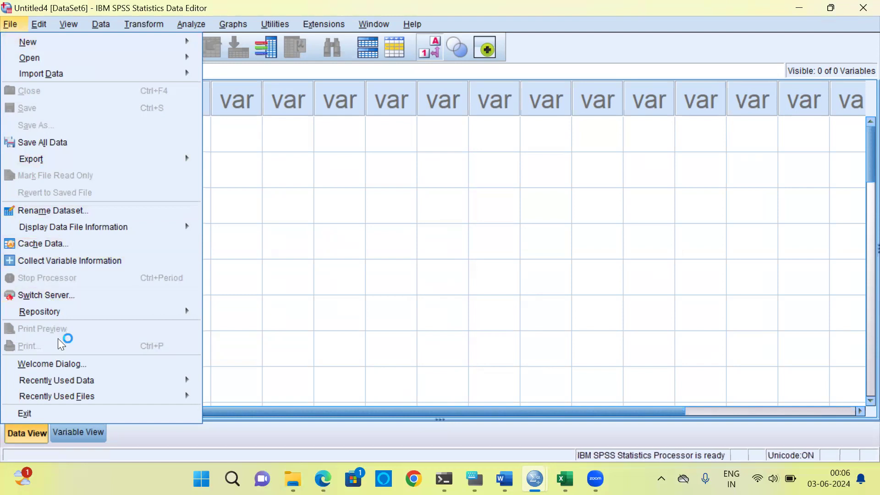
mouse_move(74, 382)
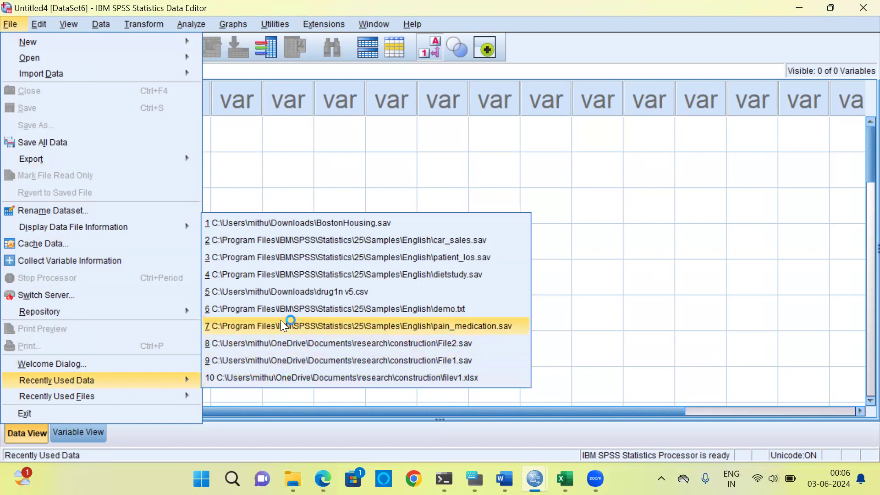
left_click(390, 223)
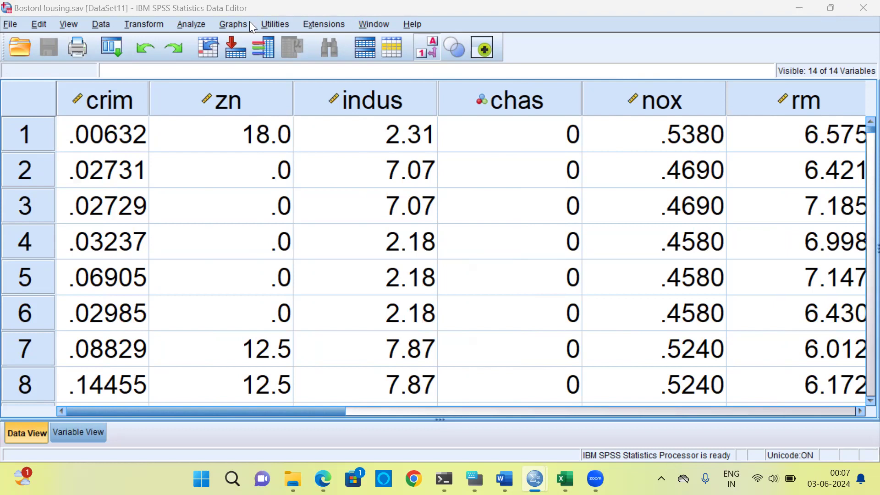
Start a Bivariate Correlations analysis and add the dependent variable medv to its variables
left_click(200, 27)
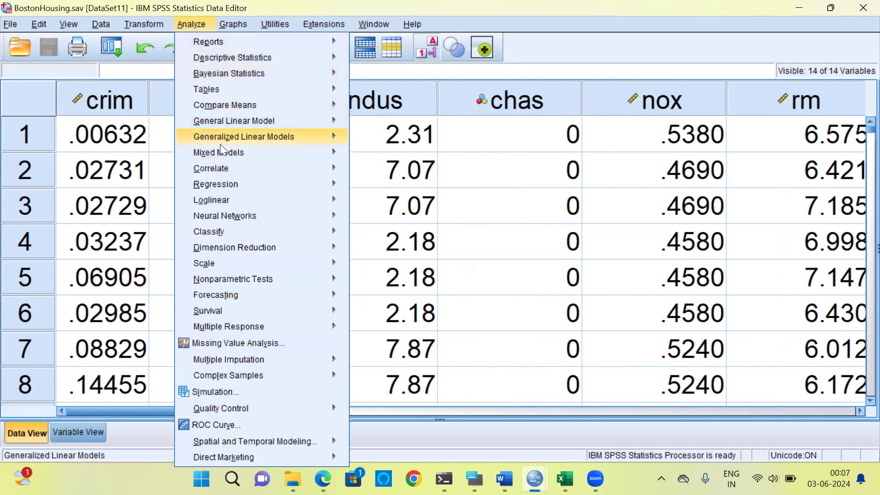
mouse_move(228, 172)
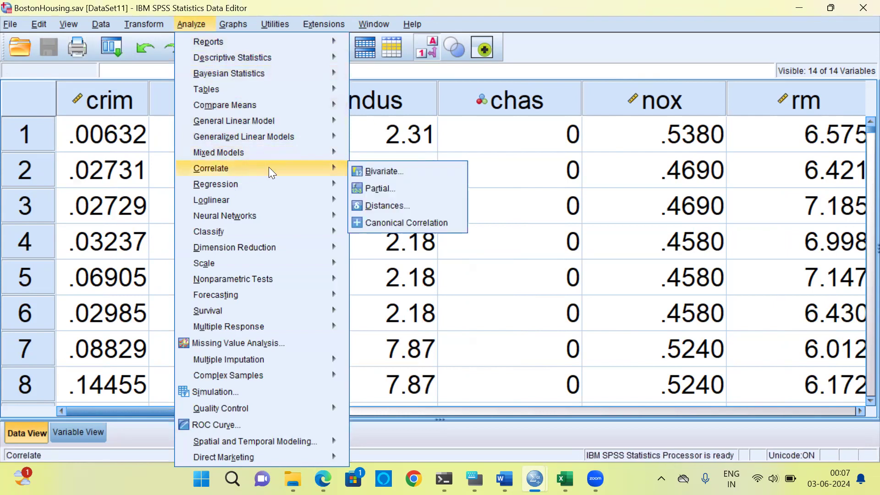
left_click(417, 175)
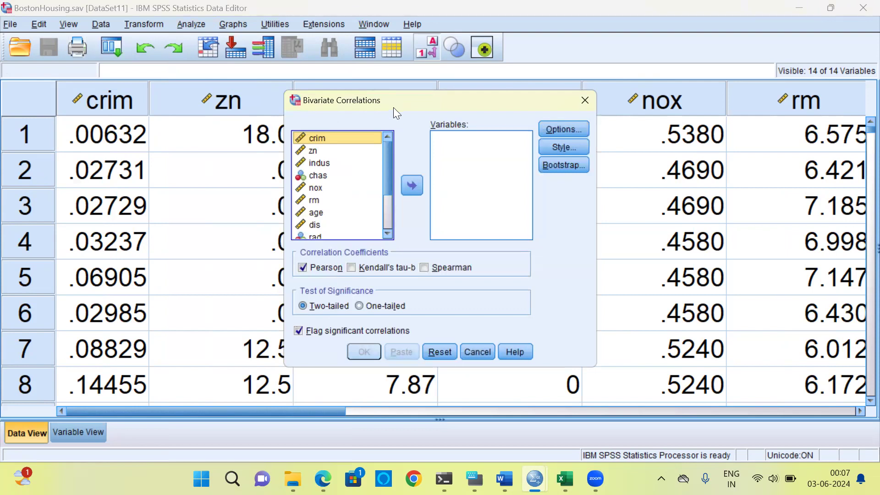
left_click_drag(393, 112, 336, 132)
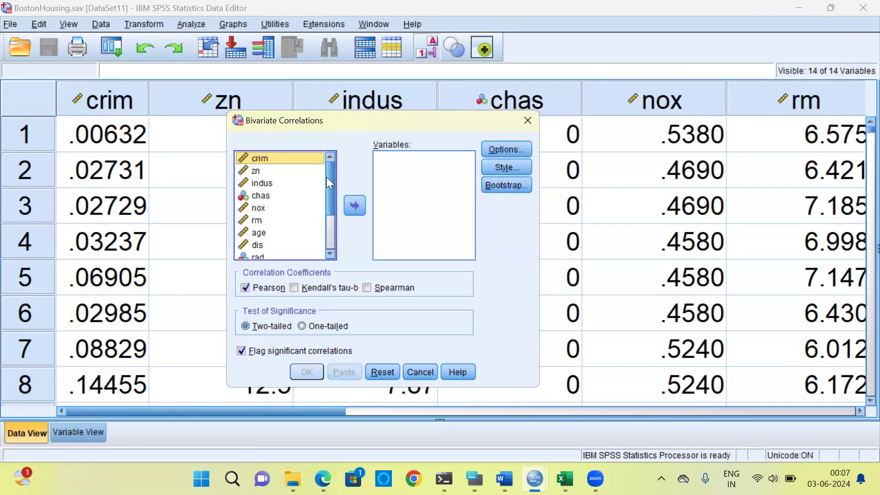
left_click_drag(329, 179, 330, 220)
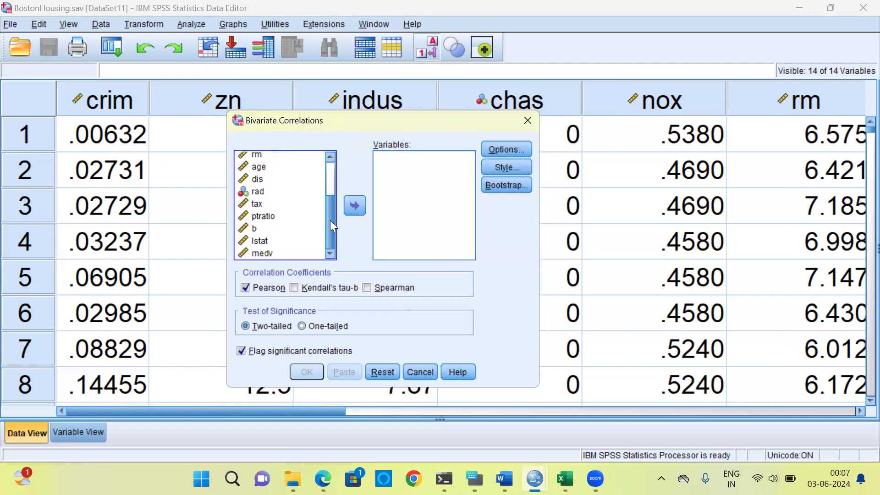
left_click(265, 253)
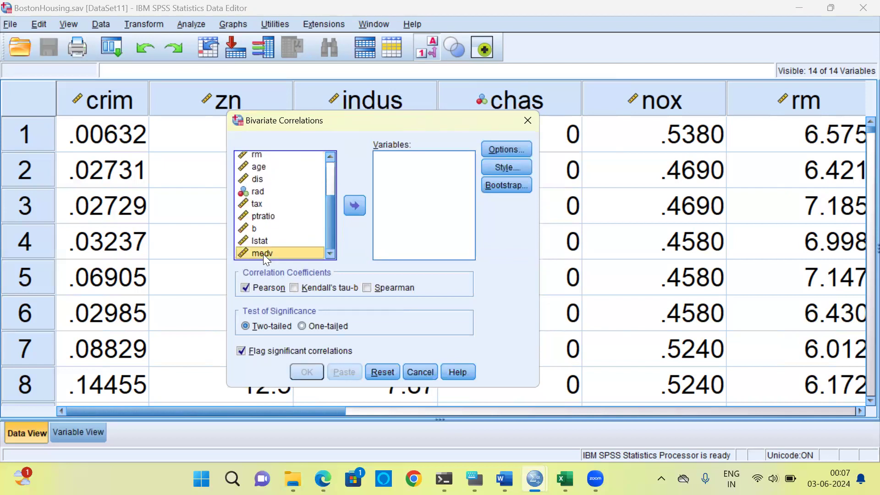
left_click(355, 209)
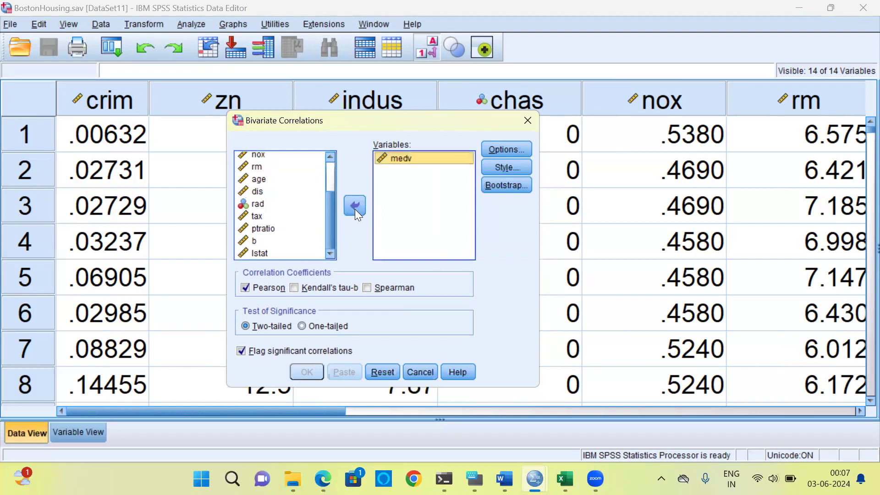
Add lstat, rm, nox and crim to the correlation variables and run the analysis, selecting the resulting Correlations table
left_click(265, 254)
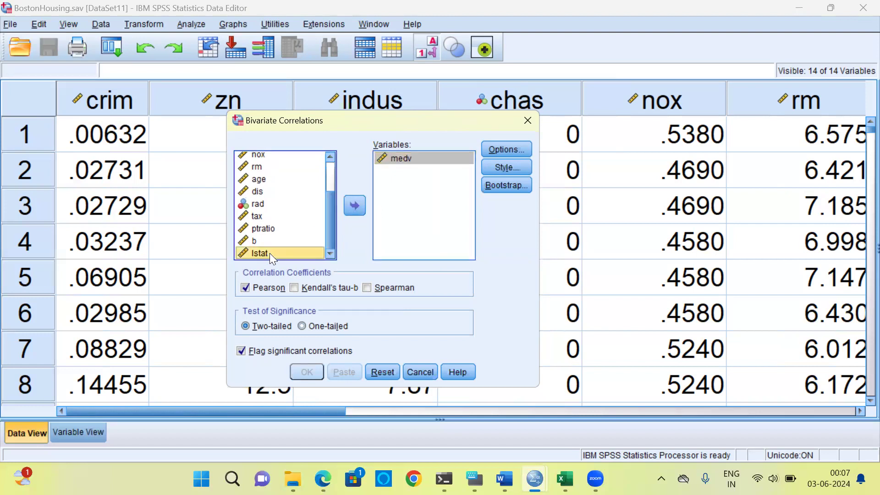
left_click(357, 207)
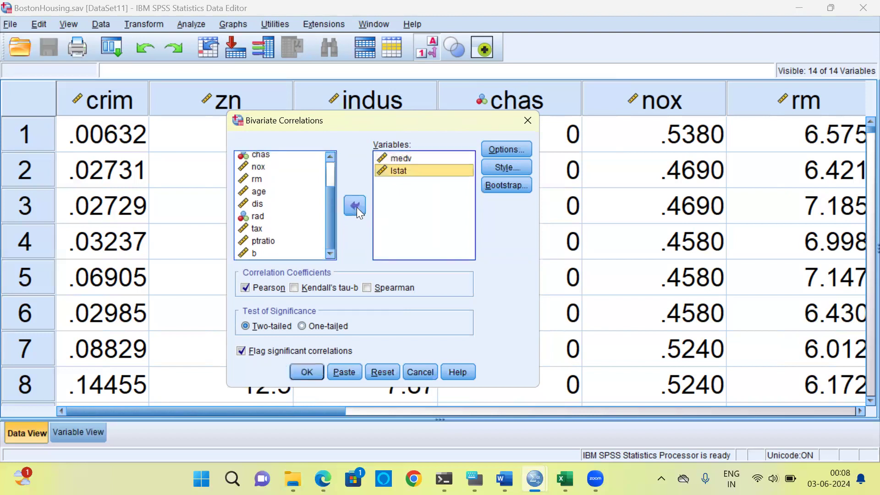
left_click(257, 179)
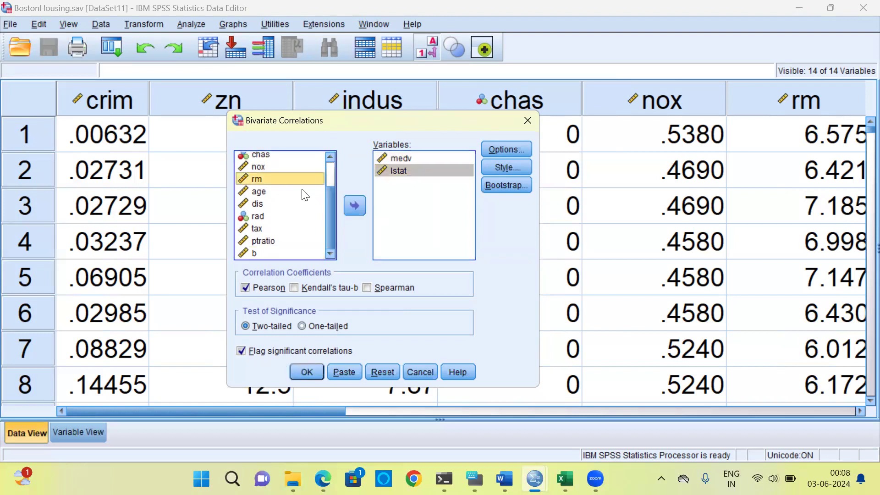
left_click(351, 202)
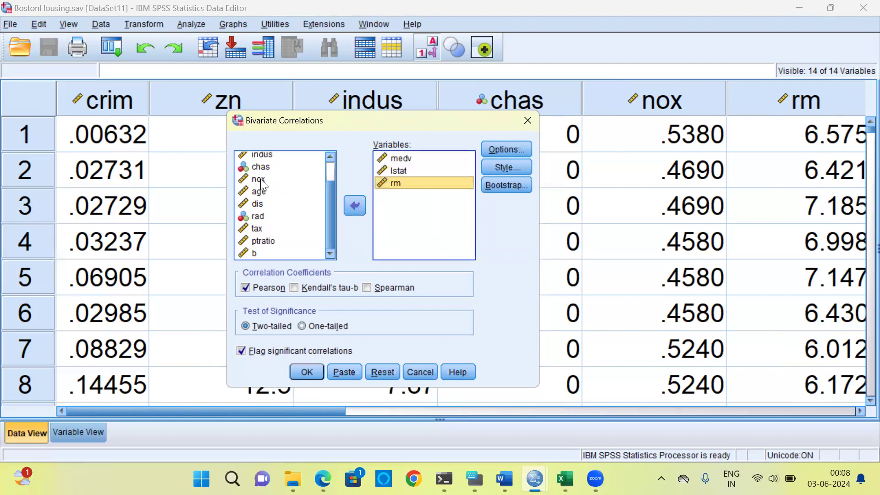
left_click(260, 178)
left_click(356, 205)
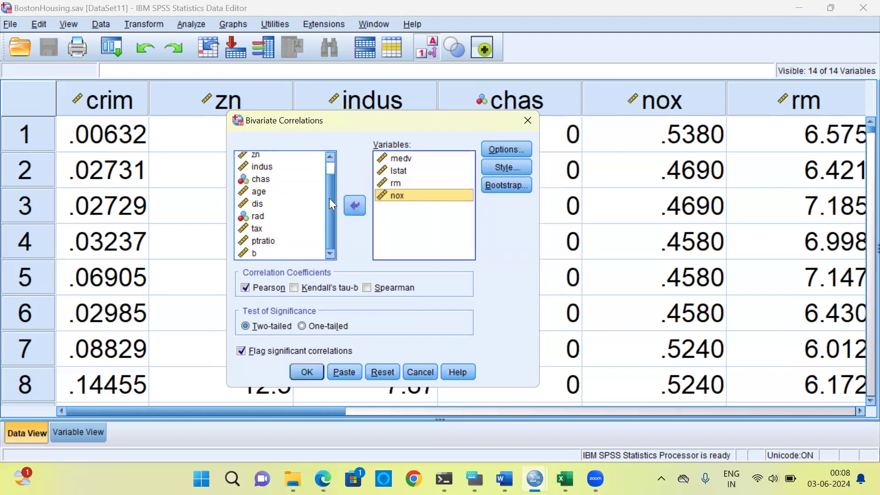
left_click_drag(329, 198, 332, 167)
left_click(262, 159)
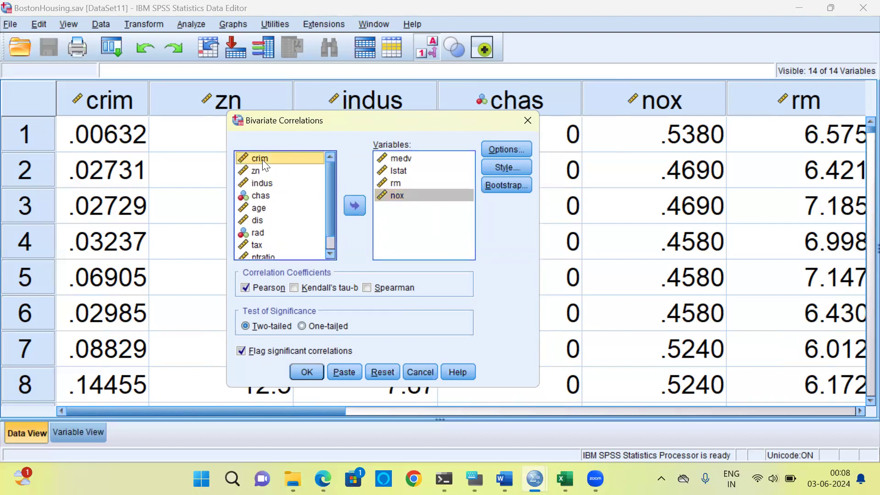
left_click(350, 203)
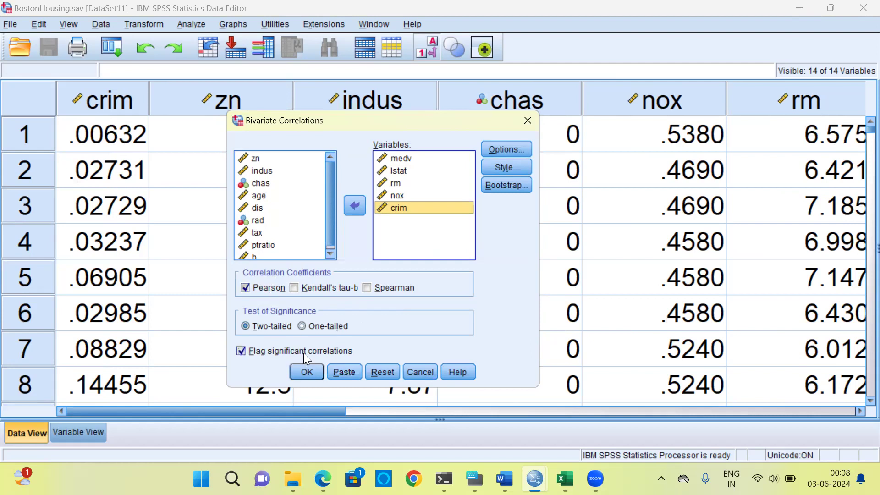
left_click(307, 371)
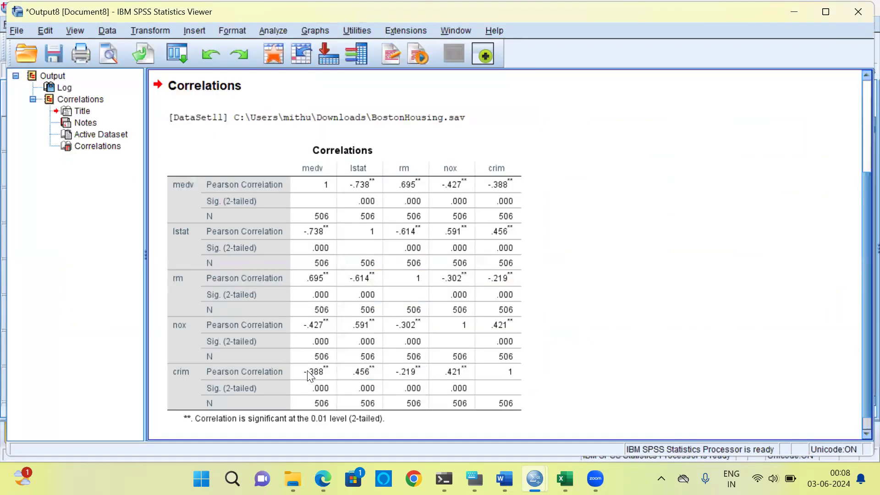
left_click(322, 169)
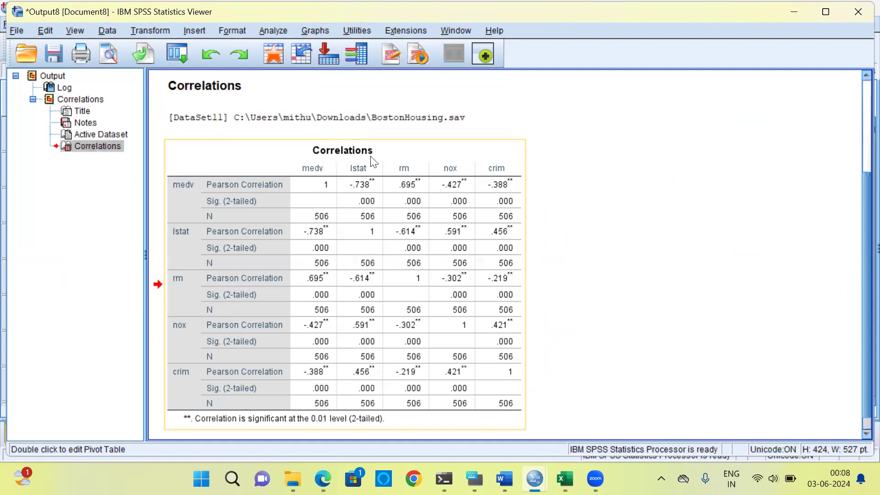
Examine the medv row of the Correlations table, comparing its Pearson correlations and significance with lstat, rm, nox and crim
left_click(317, 184)
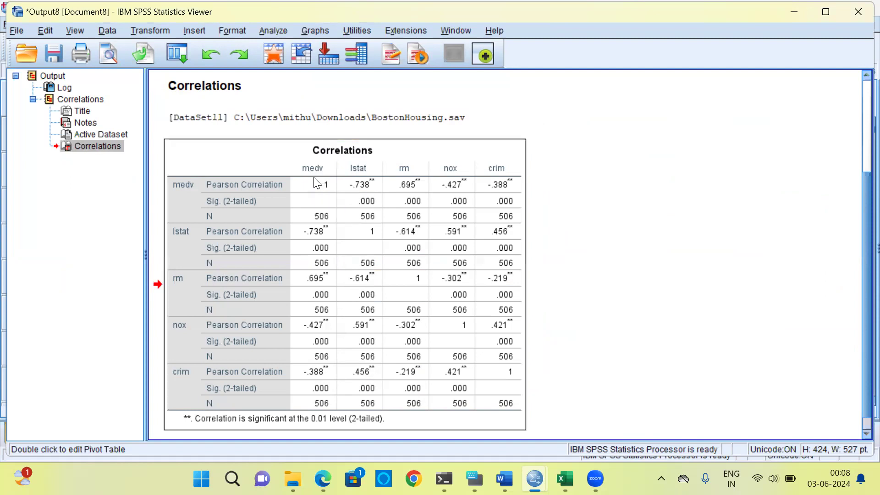
left_click(187, 192)
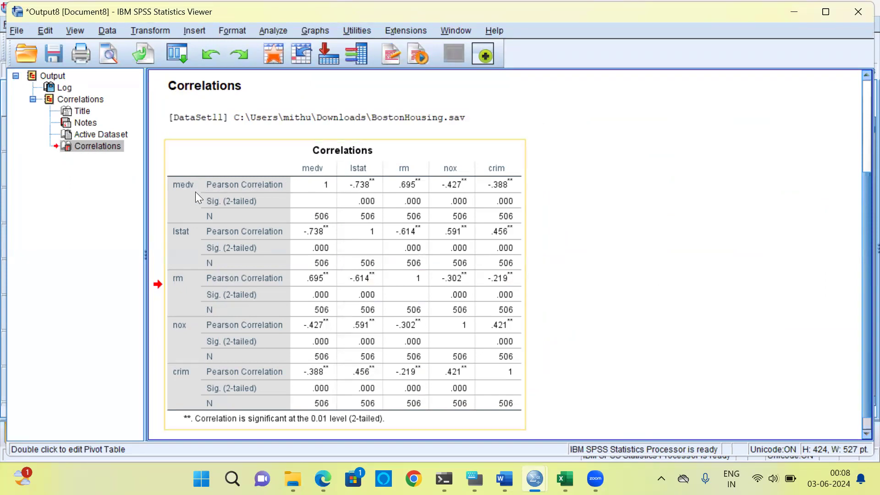
left_click(353, 198)
left_click(373, 193)
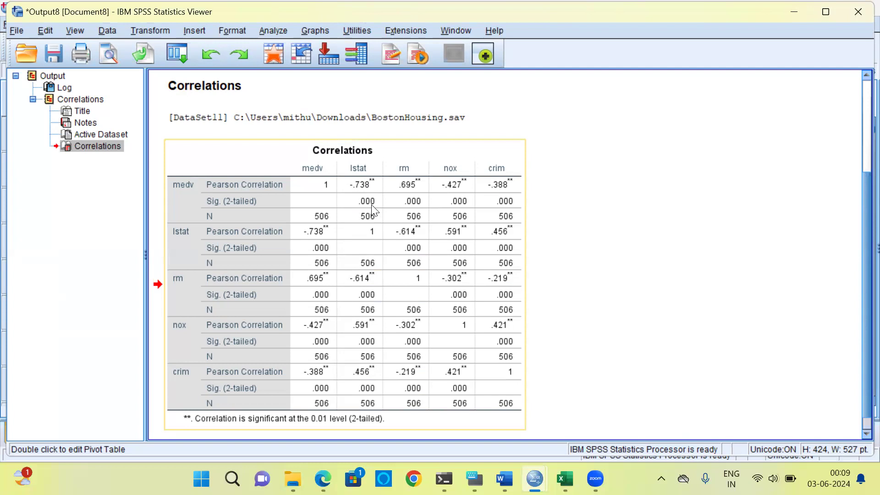
left_click(365, 206)
left_click(352, 196)
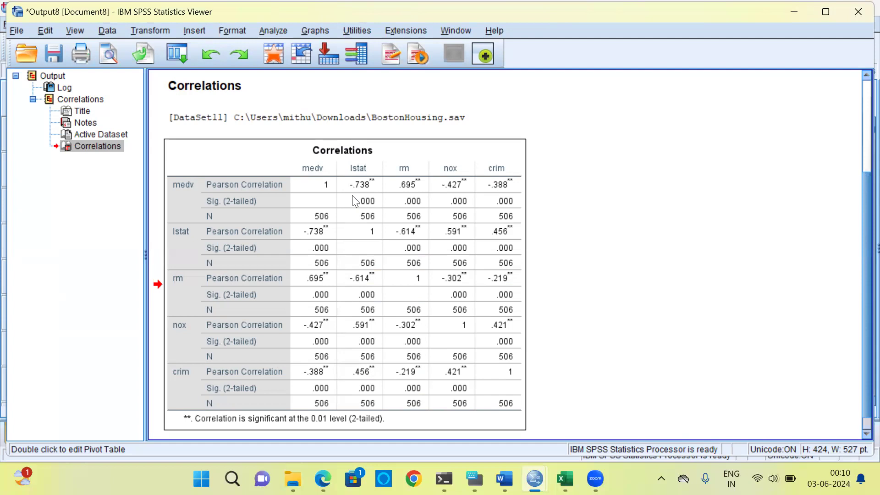
left_click(354, 200)
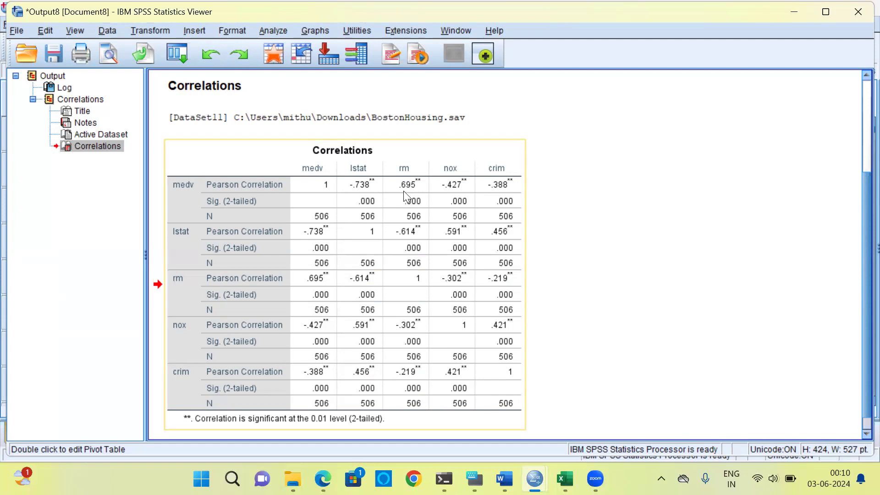
left_click(403, 191)
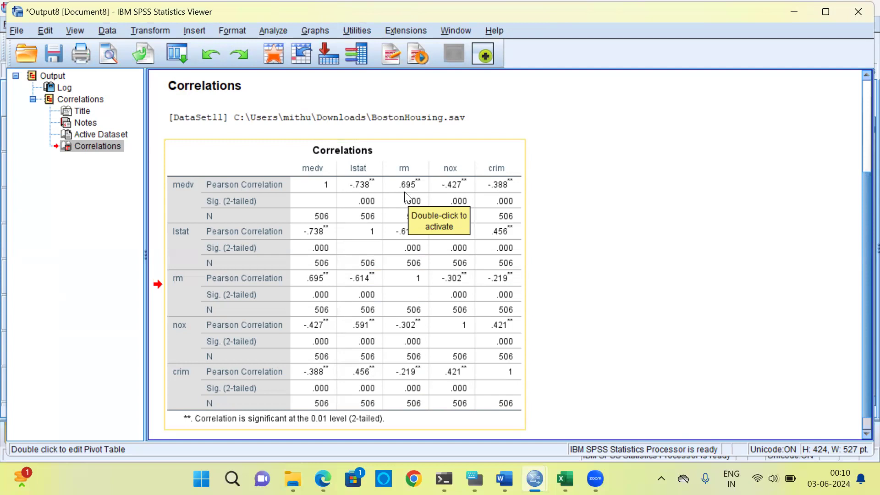
left_click(406, 198)
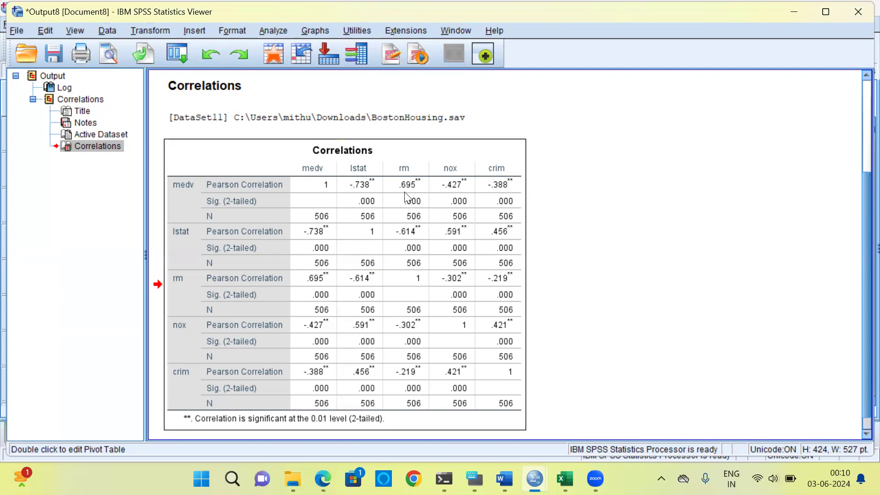
left_click(503, 194)
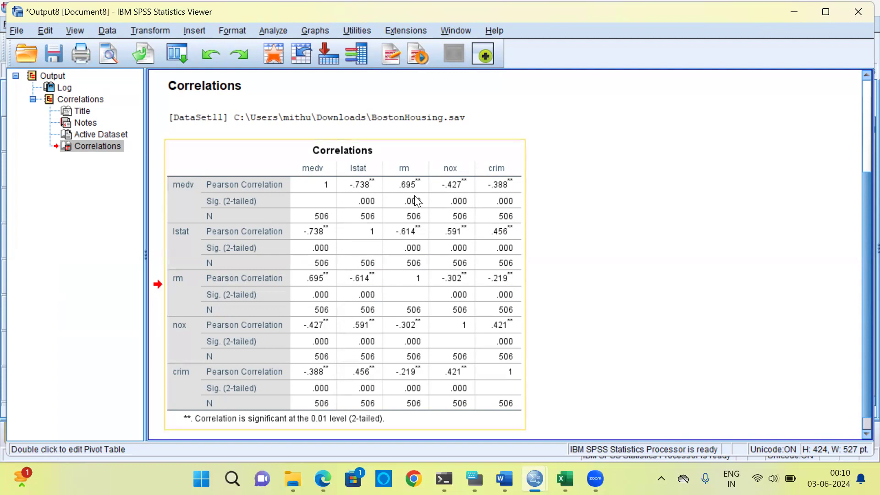
double_click(362, 200)
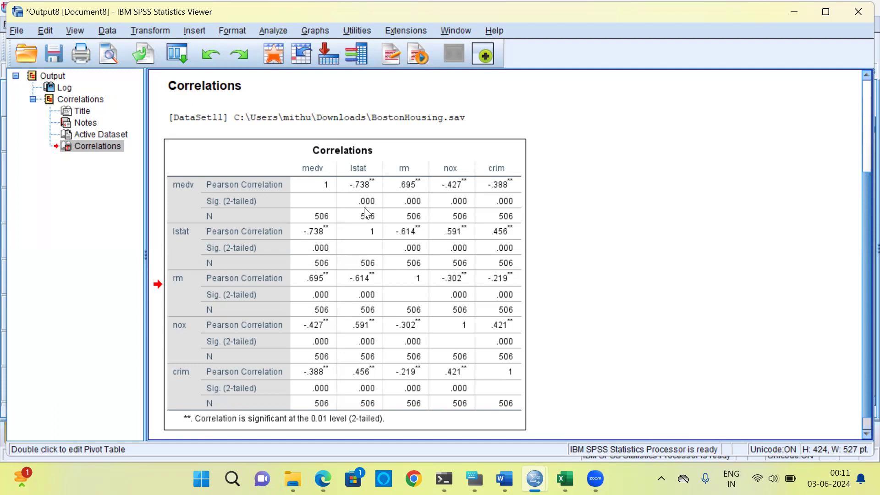
Start a Linear Regression analysis and set medv as the dependent variable
left_click(273, 31)
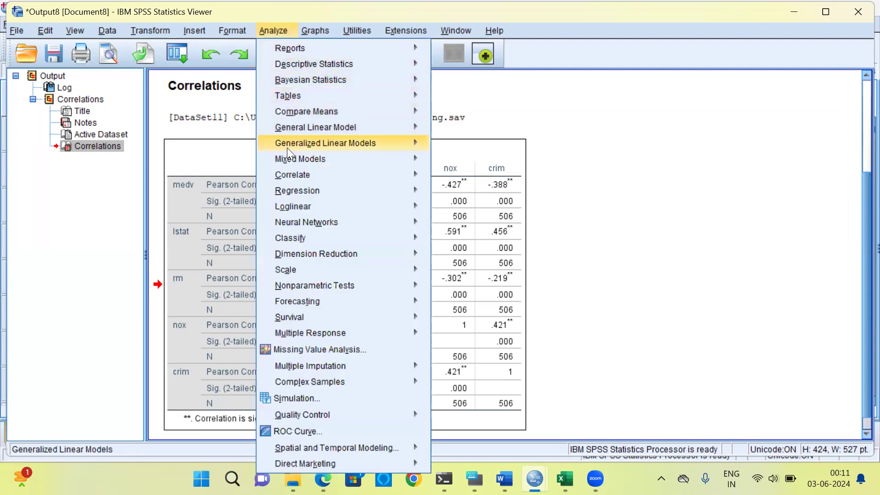
mouse_move(294, 192)
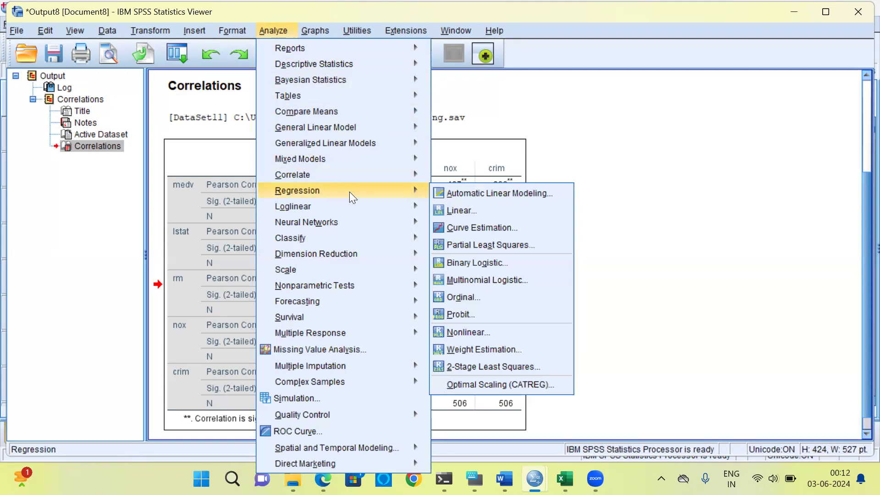
left_click(503, 210)
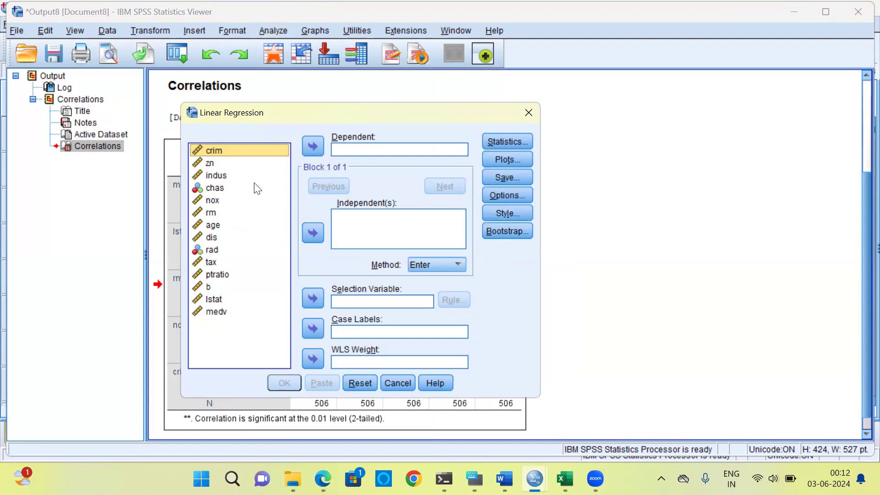
left_click(244, 150)
left_click(218, 313)
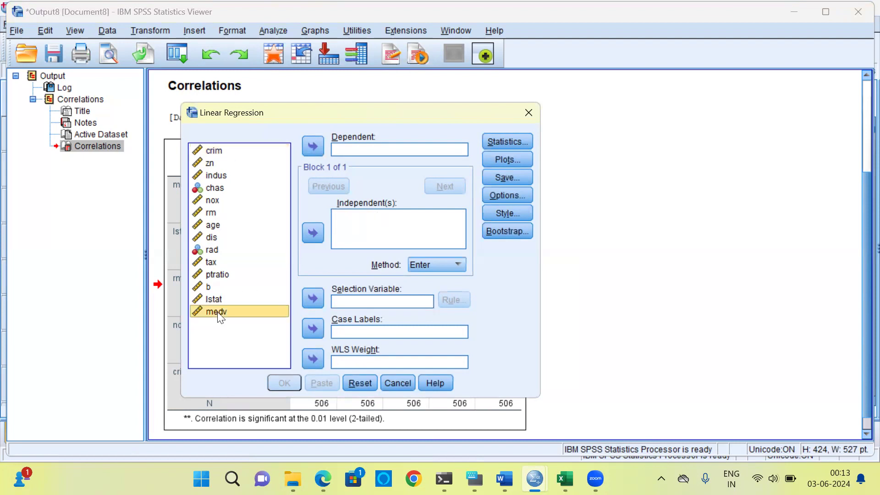
left_click(313, 145)
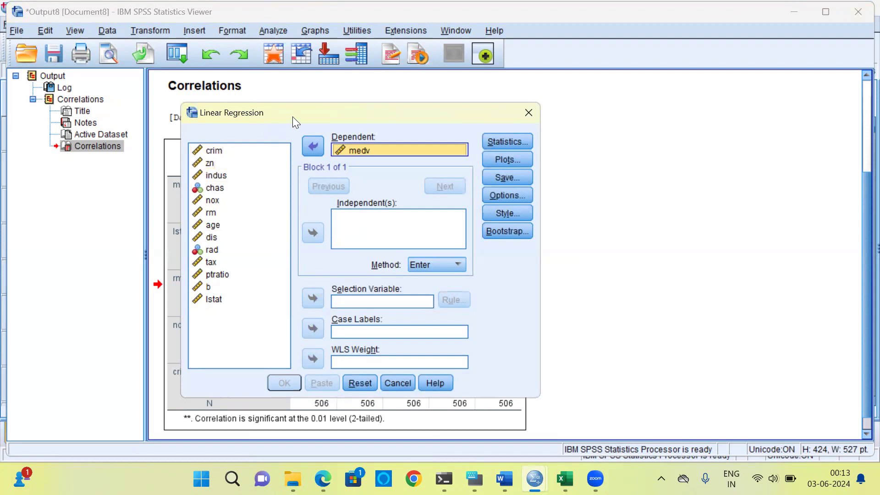
Add lstat as the only independent variable, keeping the Enter method, and run the regression
left_click_drag(293, 117, 344, 213)
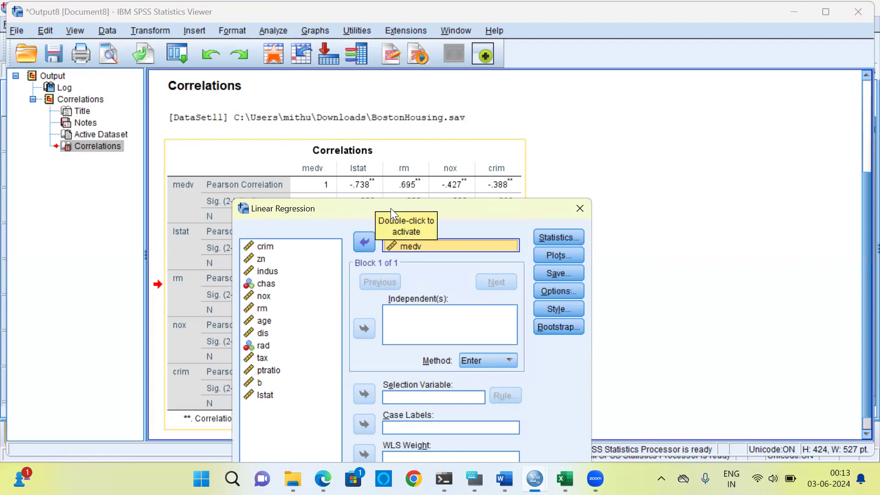
left_click_drag(391, 208, 366, 106)
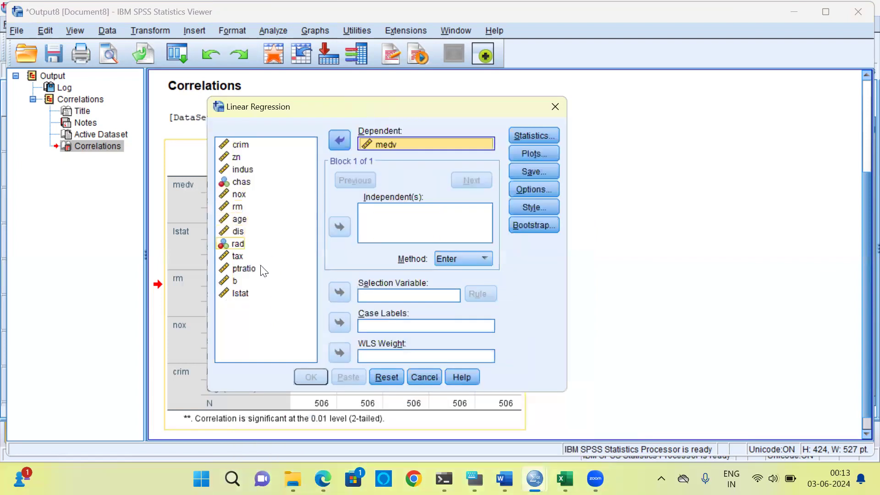
left_click(246, 294)
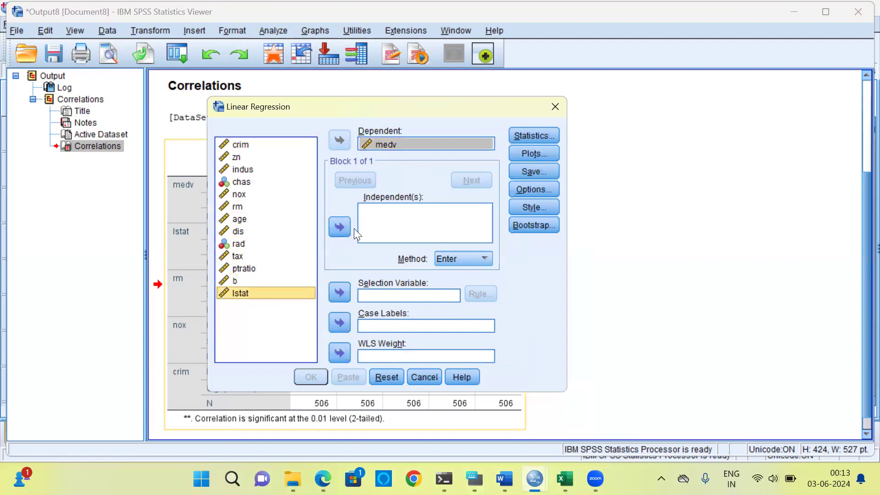
left_click(342, 226)
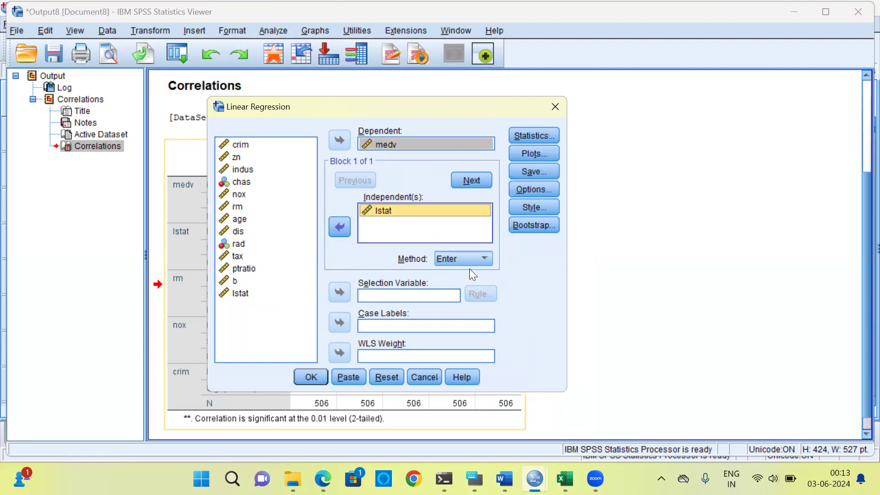
left_click(310, 376)
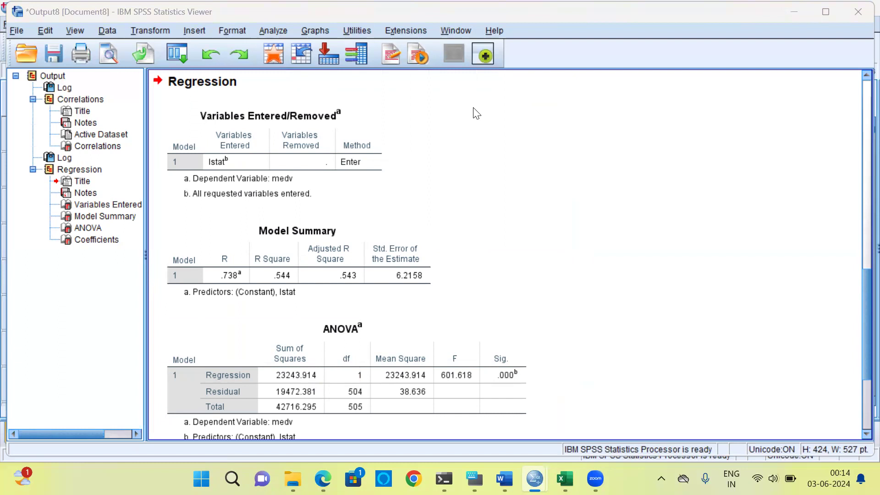
Review the regression's Variables Entered/Removed table and the R and R Square values in the Model Summary
left_click(250, 134)
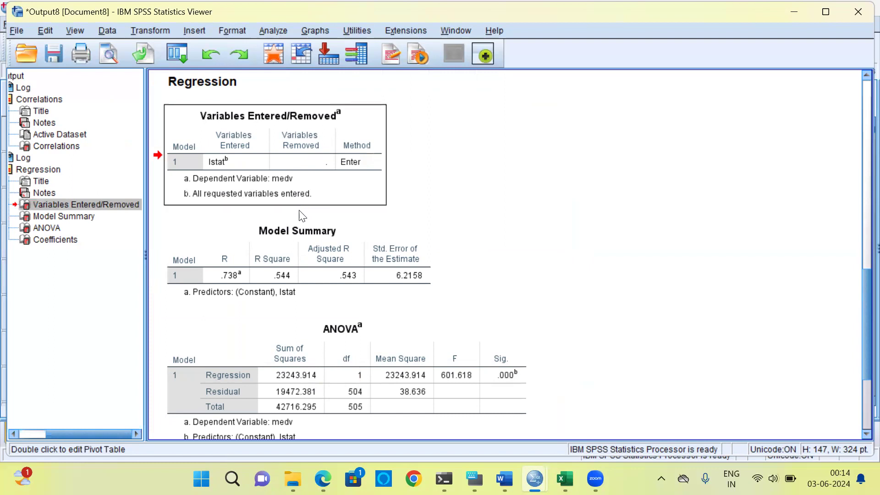
left_click(280, 259)
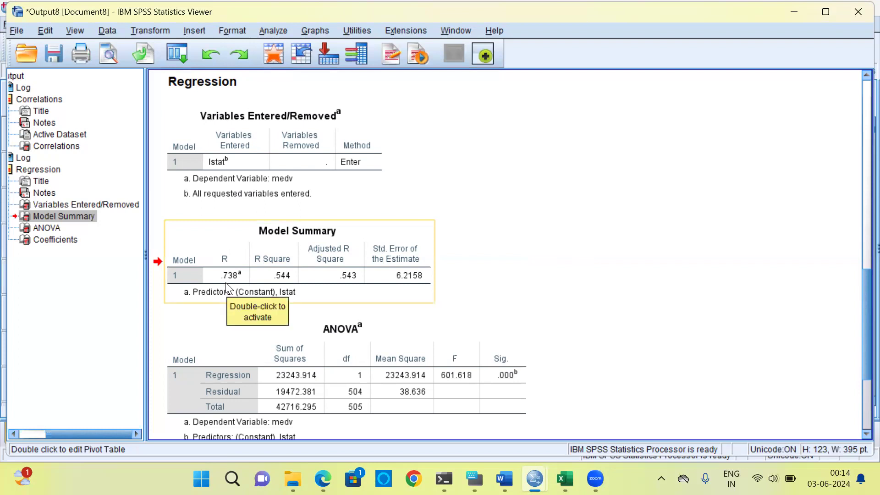
left_click(273, 271)
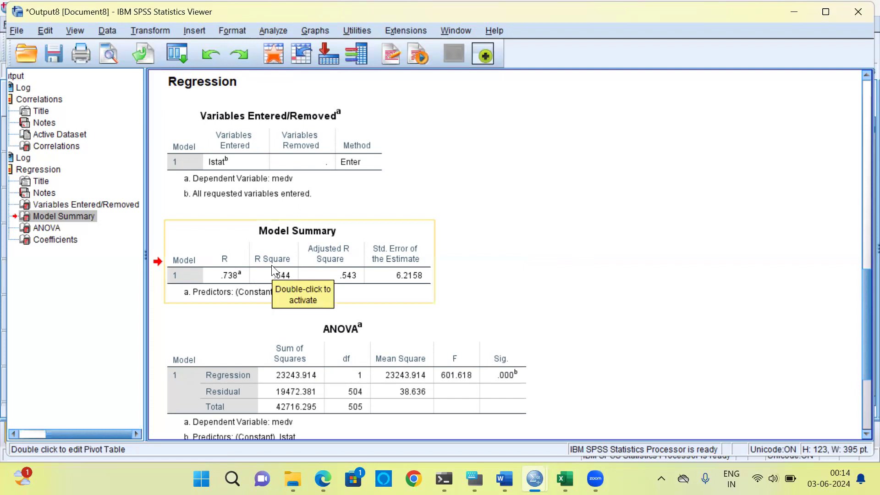
left_click(274, 271)
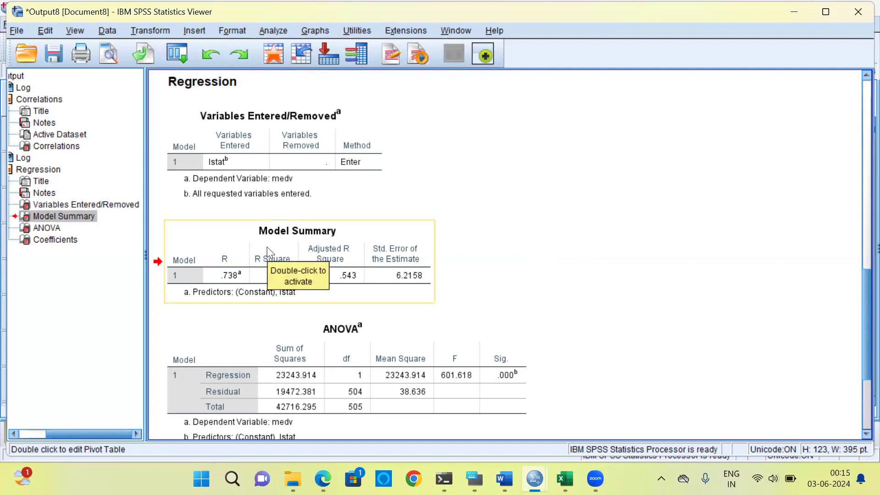
left_click(270, 253)
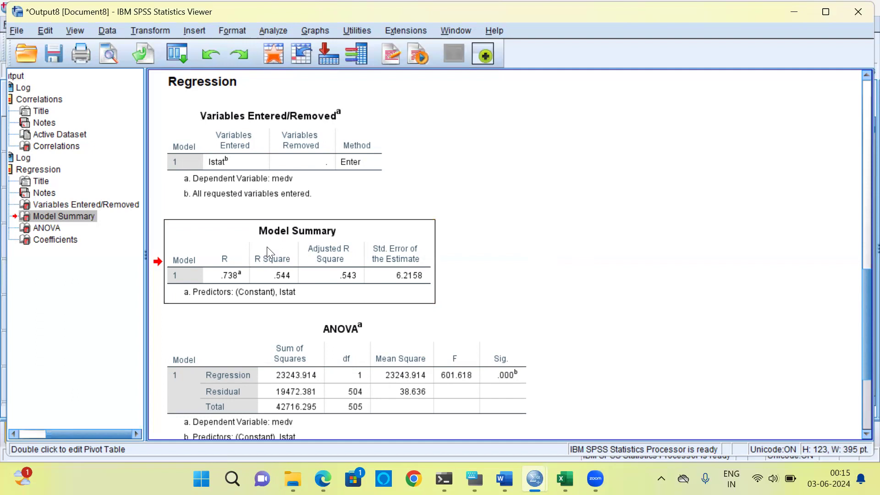
left_click(281, 282)
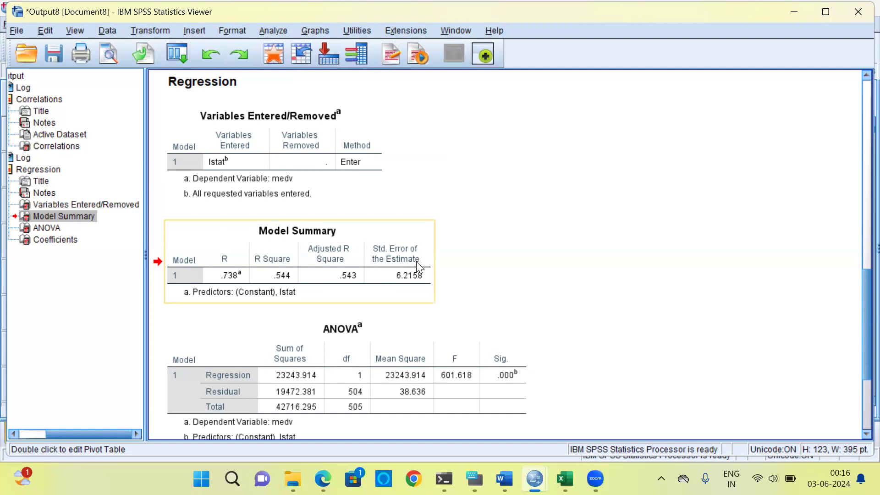
Activate the Model Summary table for editing and show the built-in explanation of the Adjusted R Square heading
double_click(335, 265)
left_click(336, 266)
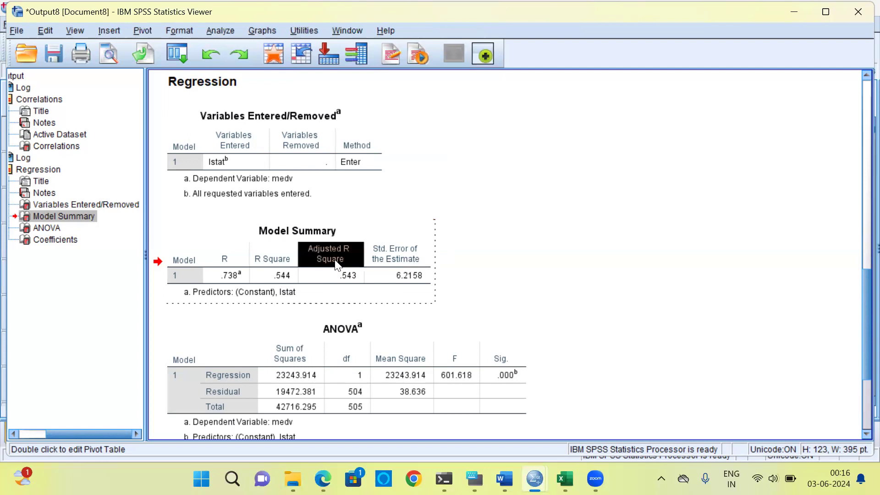
right_click(336, 265)
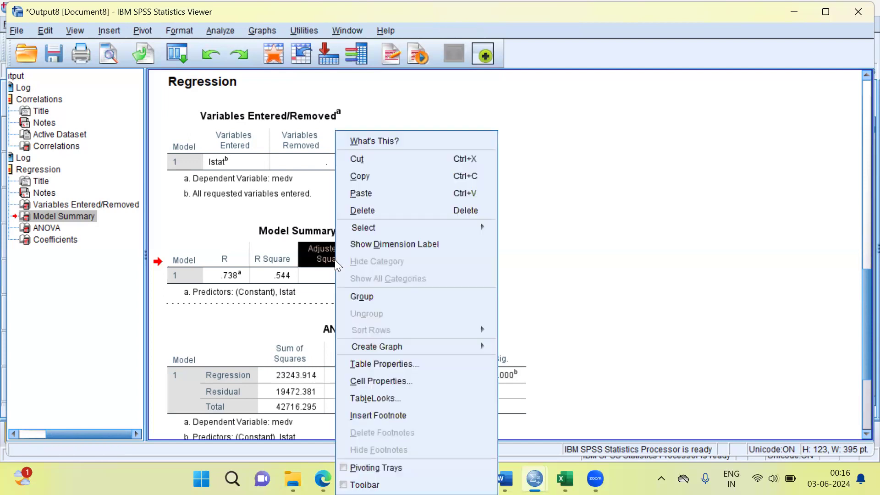
left_click(409, 143)
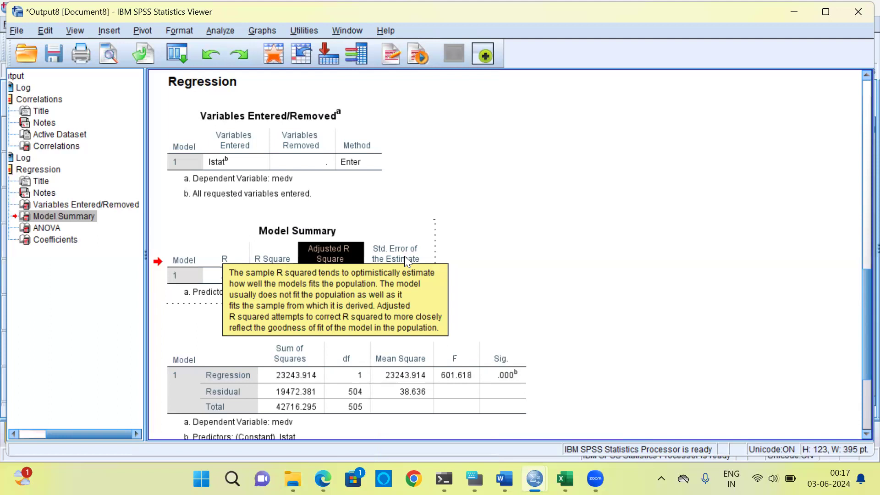
Review the ANOVA table and the lstat coefficient with its significance, and return to R Square in the Model Summary
left_click(300, 354)
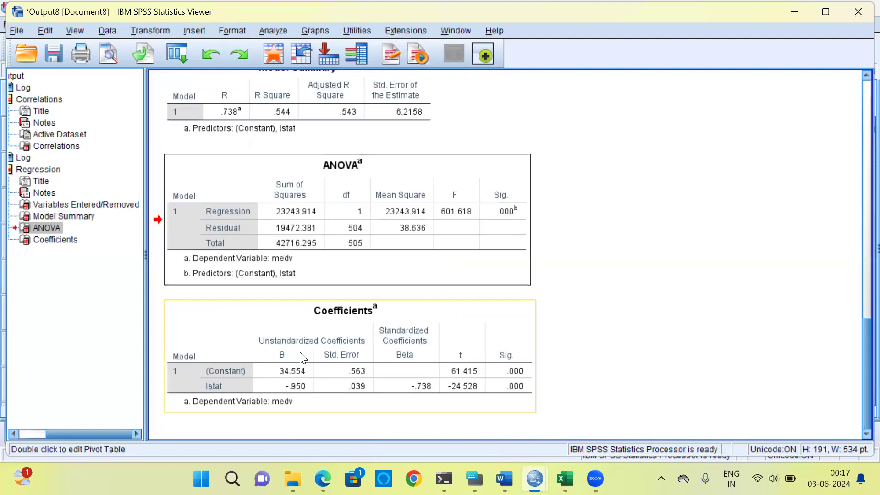
left_click(283, 336)
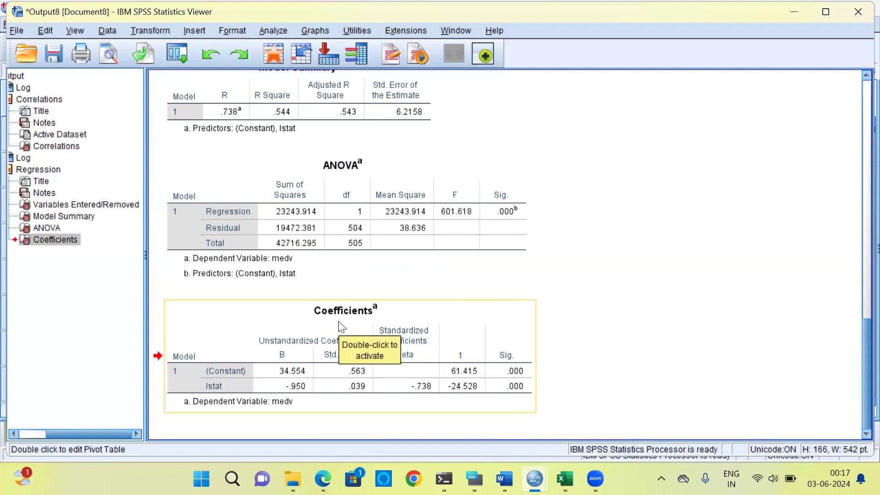
left_click(302, 397)
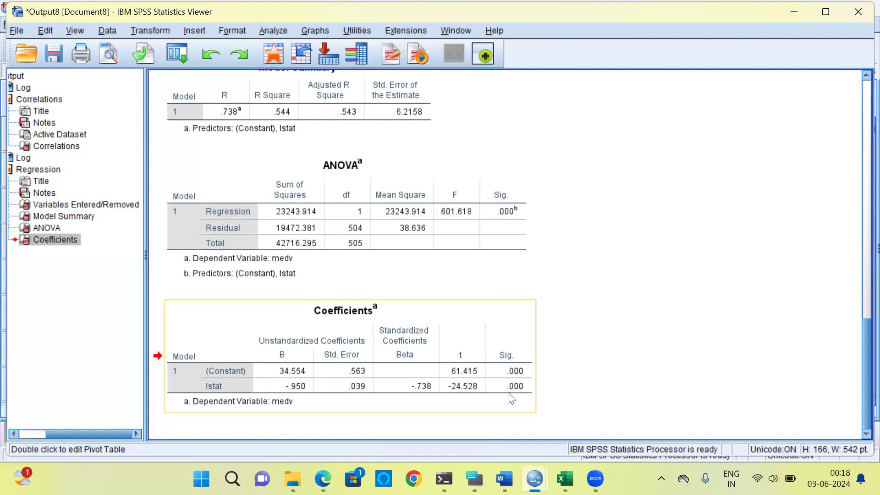
left_click(519, 399)
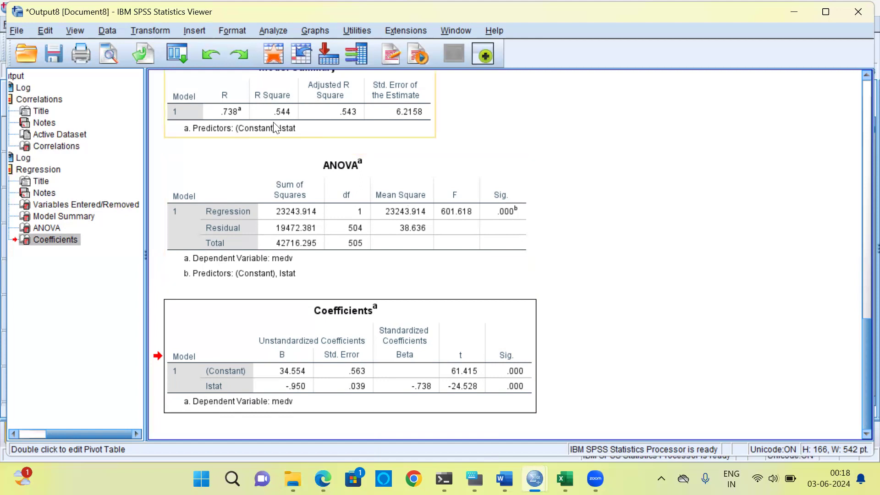
left_click(285, 128)
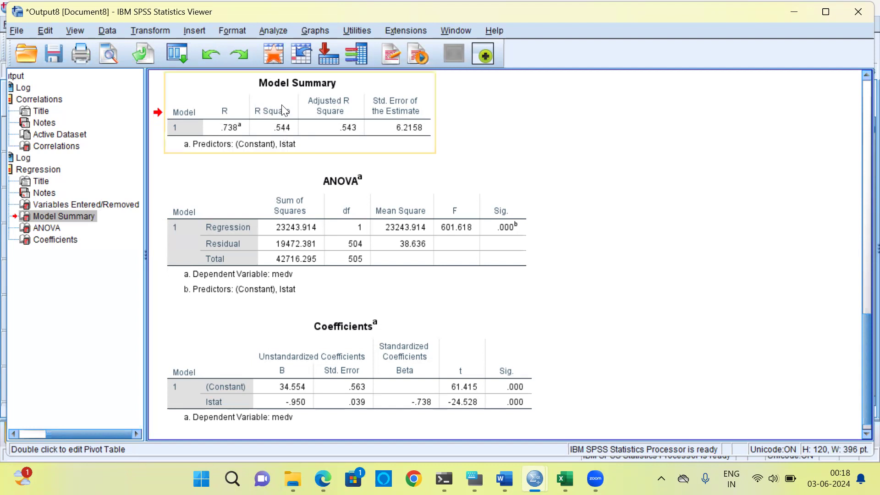
Run a linear regression for medv with all the remaining variables added to lstat as independents, keeping the Enter method
left_click(272, 30)
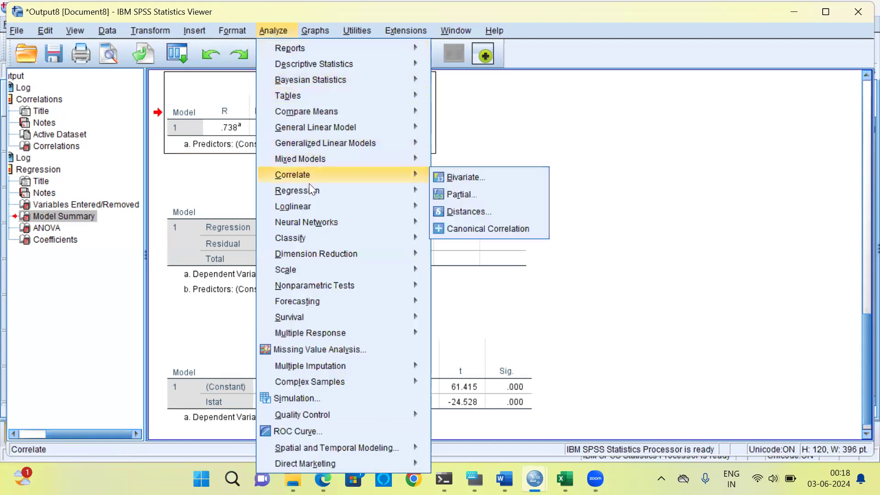
mouse_move(311, 189)
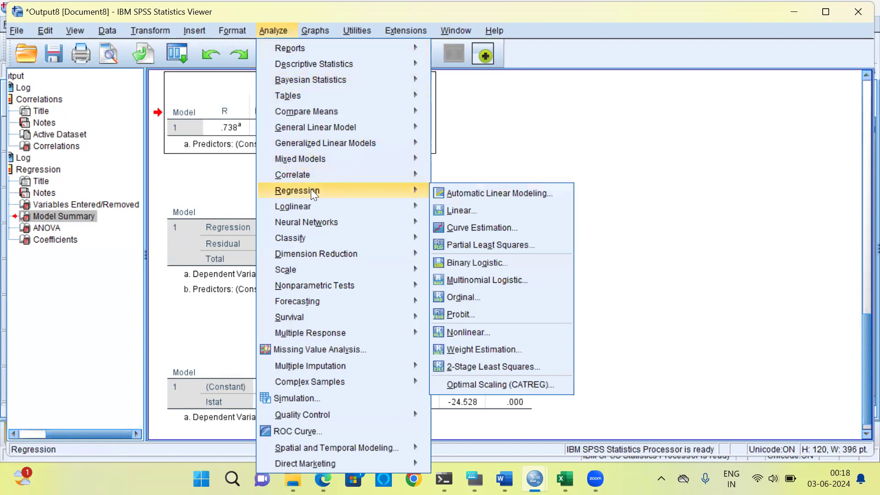
left_click(495, 211)
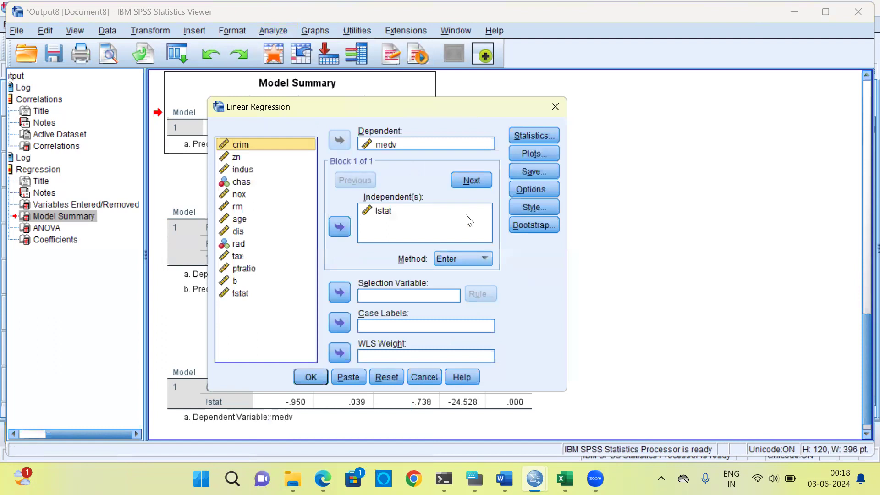
left_click(380, 214)
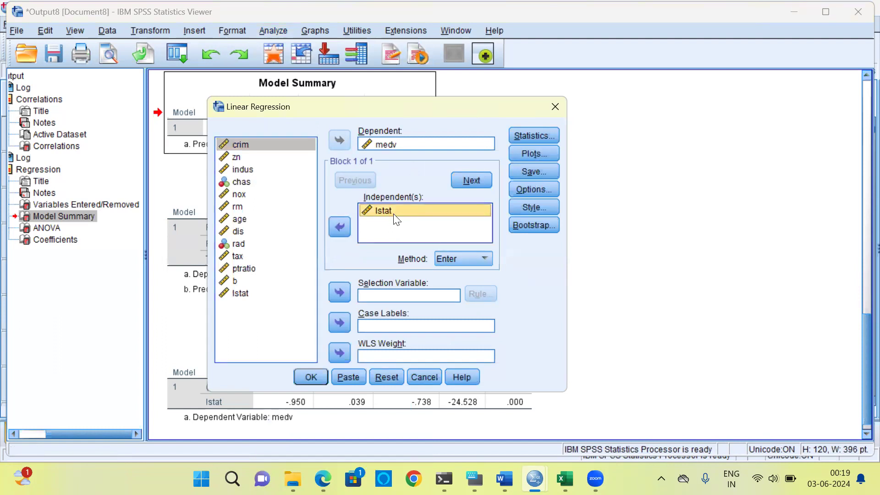
left_click(247, 148)
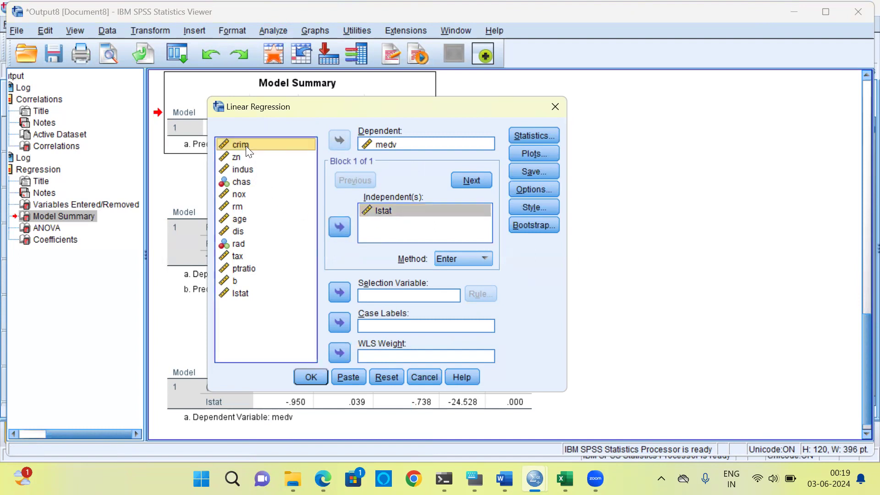
key("ctrl+a")
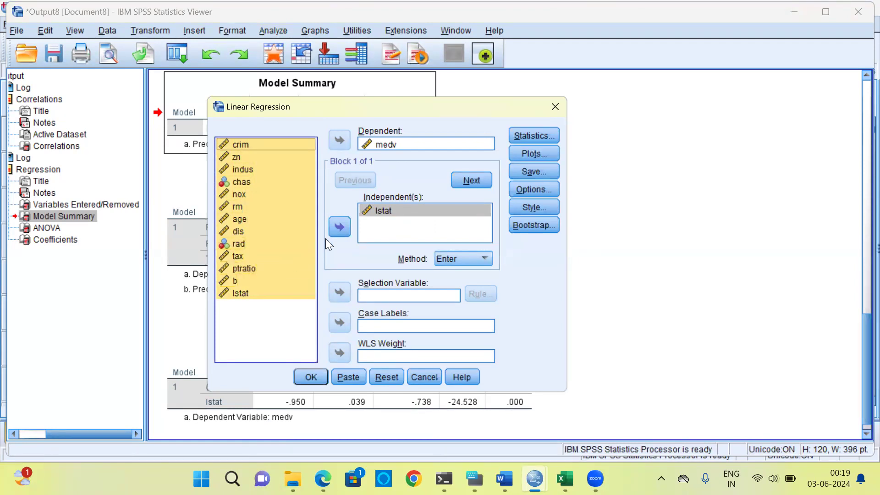
left_click(339, 228)
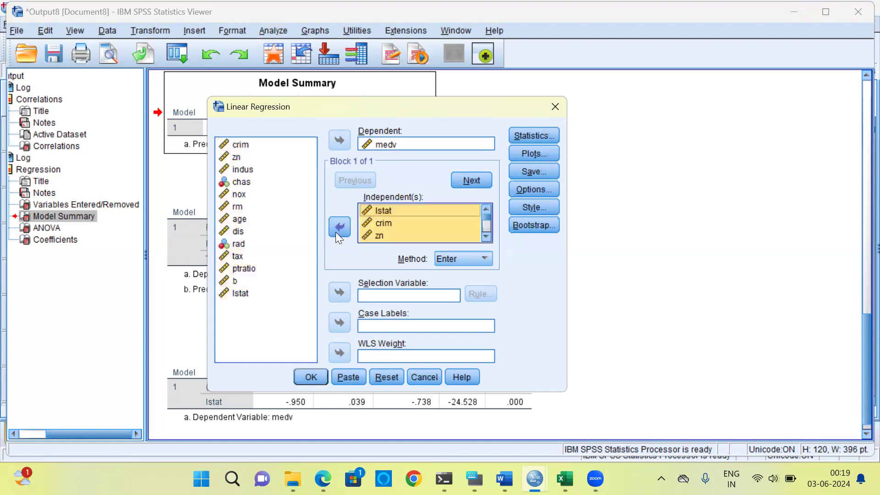
mouse_move(487, 219)
left_mouse_down()
mouse_move(487, 236)
mouse_move(494, 216)
left_mouse_up()
left_click(311, 377)
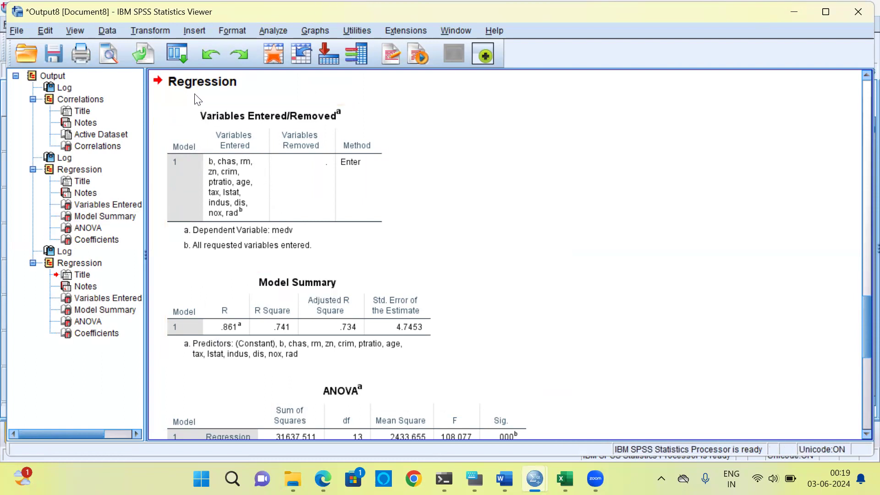
Review the variables entered in the new regression and compare its Model Summary R Square with that of the lstat-only model
left_click(207, 158)
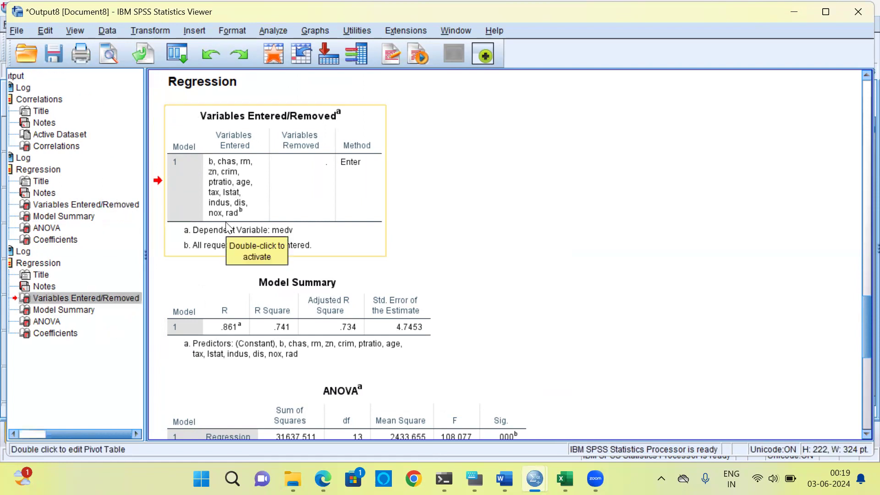
left_click(228, 329)
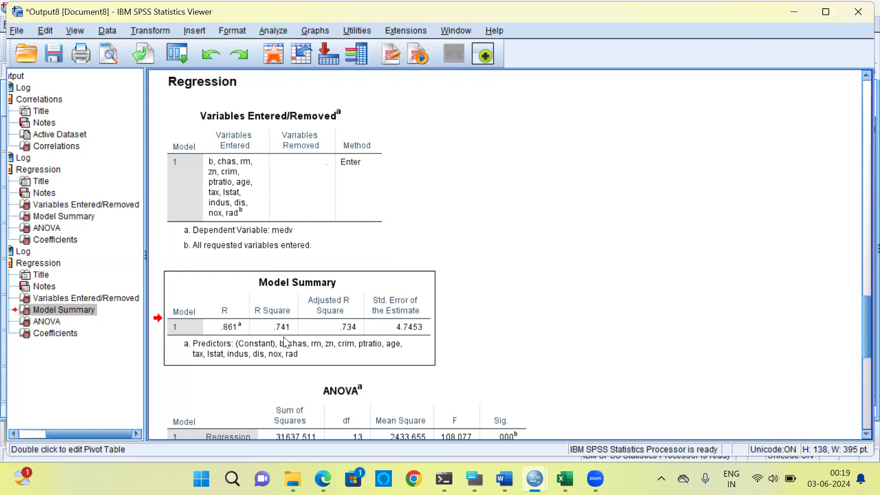
left_click(77, 217)
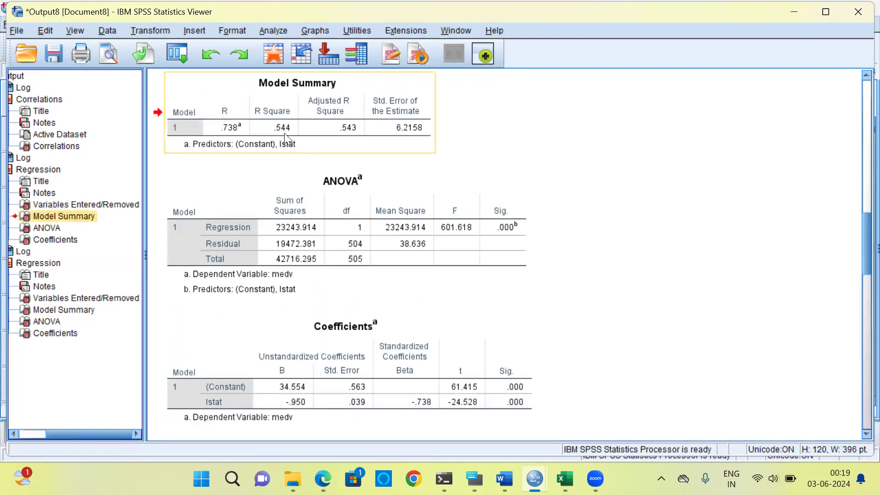
left_click(46, 311)
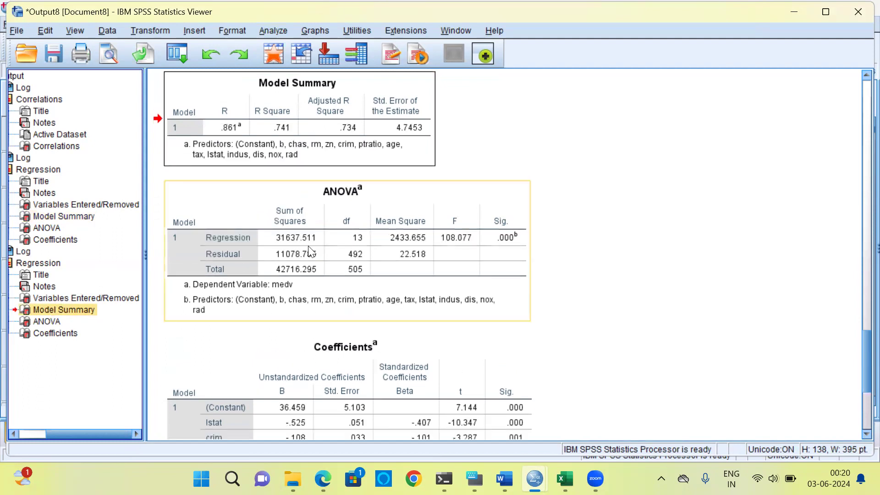
left_click(281, 135)
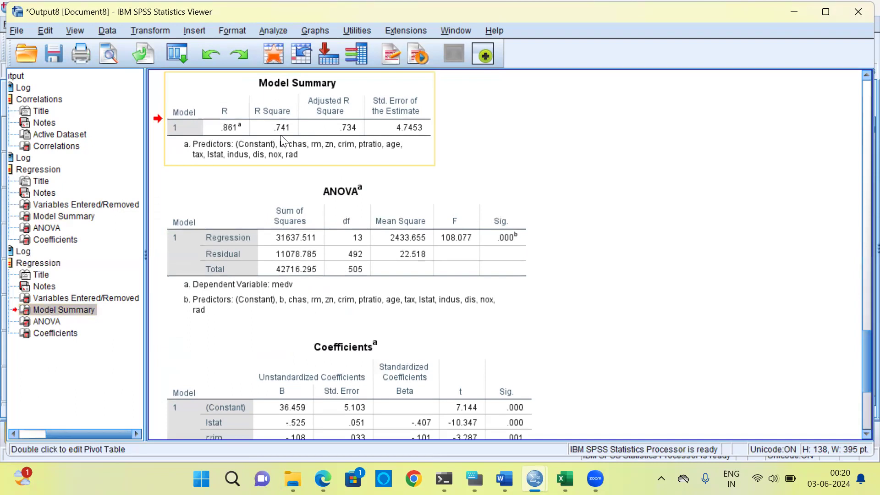
left_click(288, 138)
left_click(294, 163)
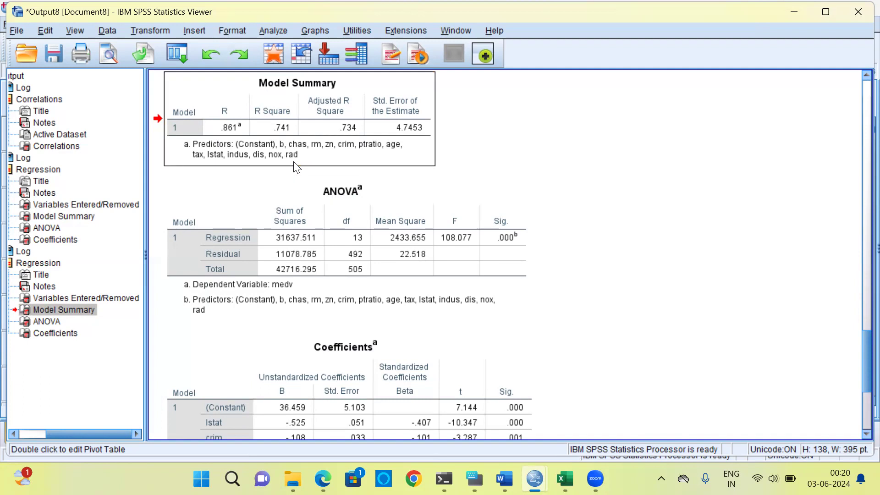
Examine the sums of squares, degrees of freedom and mean squares in the full model's ANOVA table
left_click(321, 207)
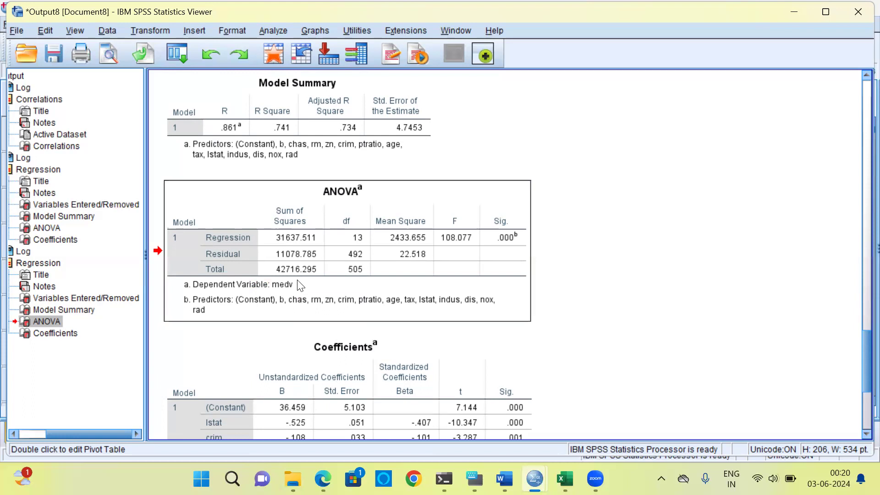
left_click(286, 251)
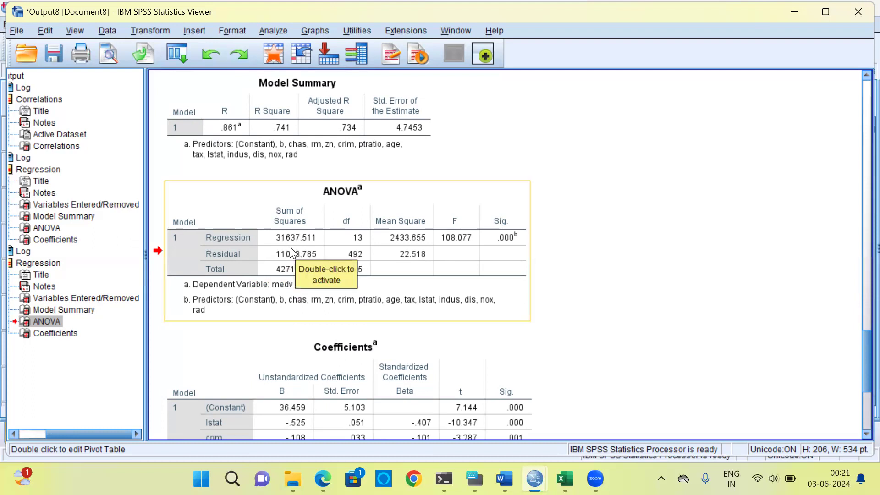
left_click(289, 247)
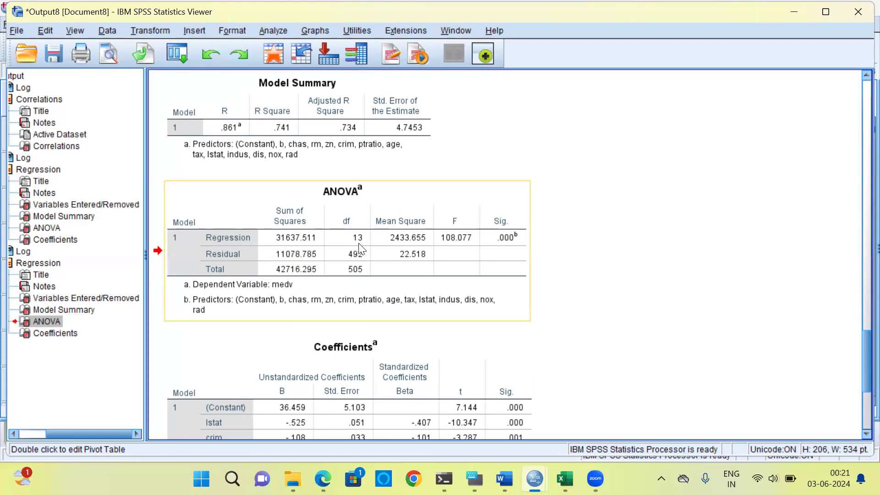
left_click(396, 248)
left_click(415, 263)
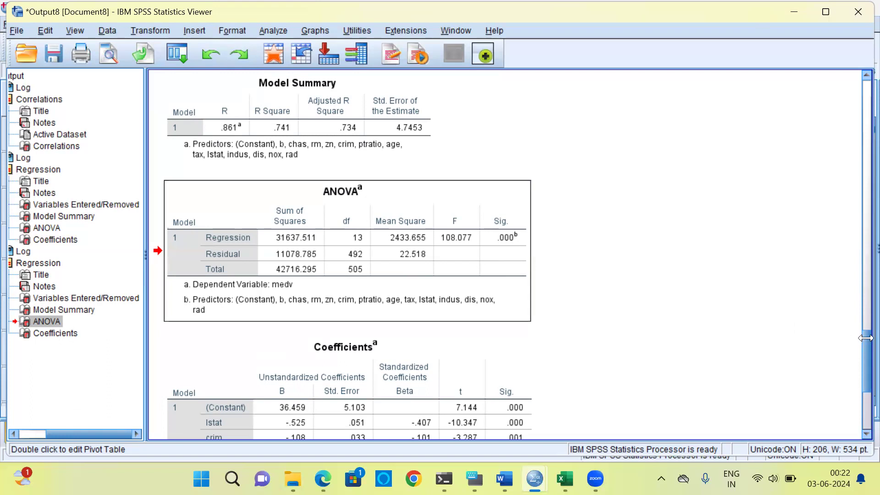
Review the full model's Coefficients table, checking the B values and the significance of predictors such as indus and age
left_click_drag(861, 352, 861, 384)
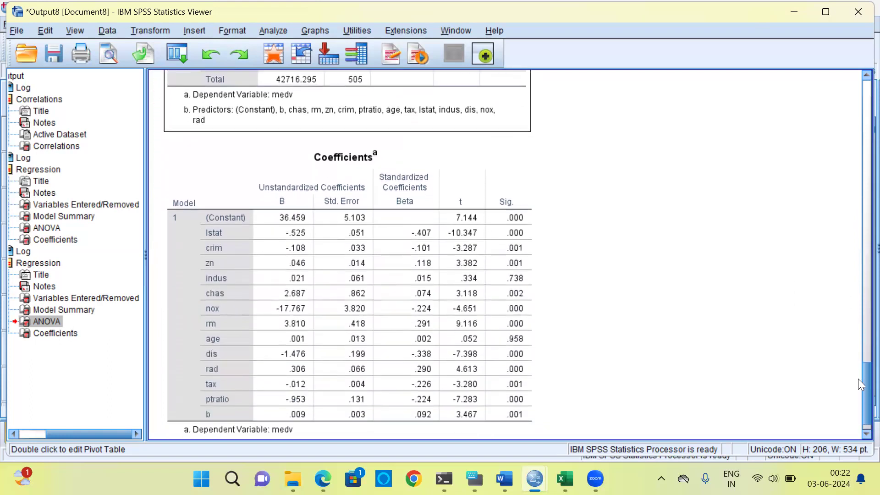
left_click(359, 279)
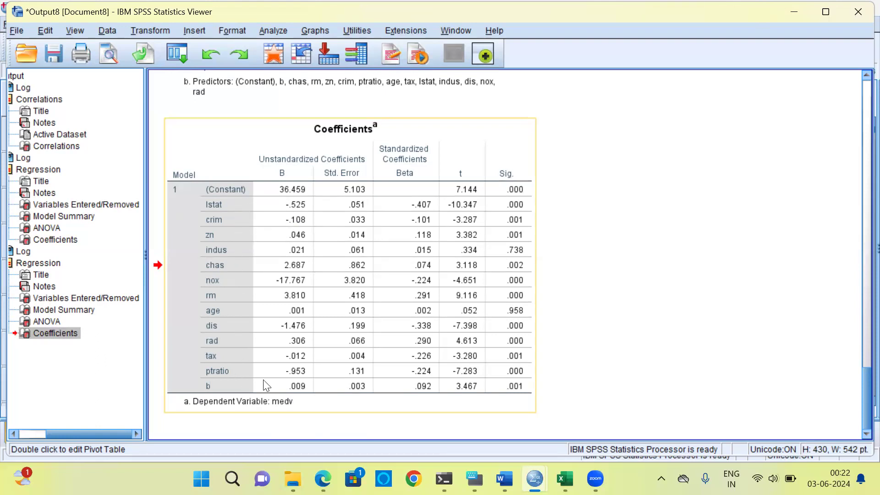
left_click(286, 292)
left_click(282, 304)
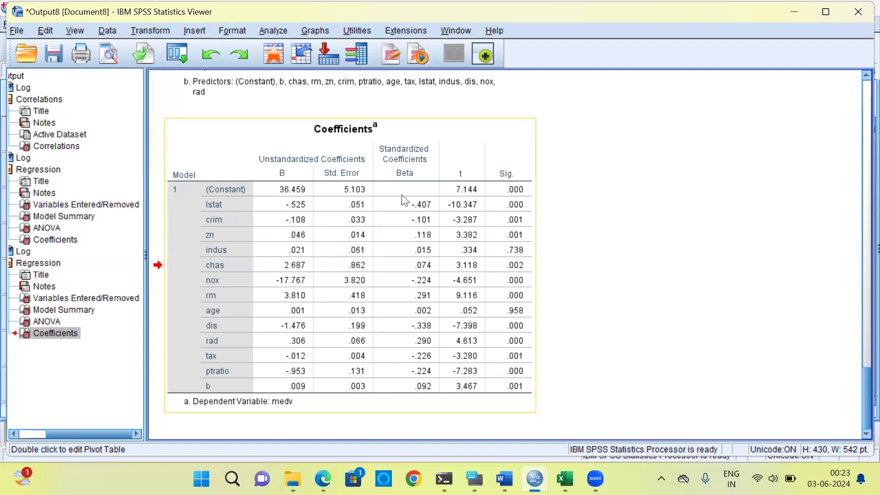
left_click(514, 184)
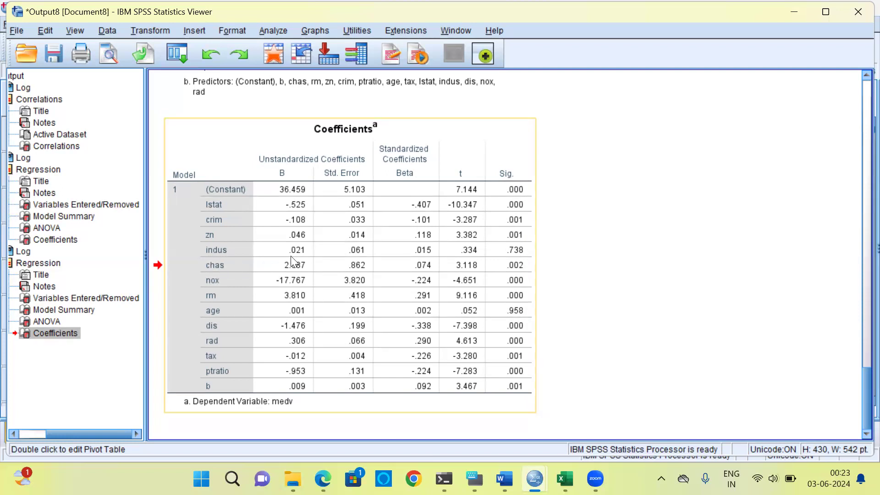
left_click(521, 257)
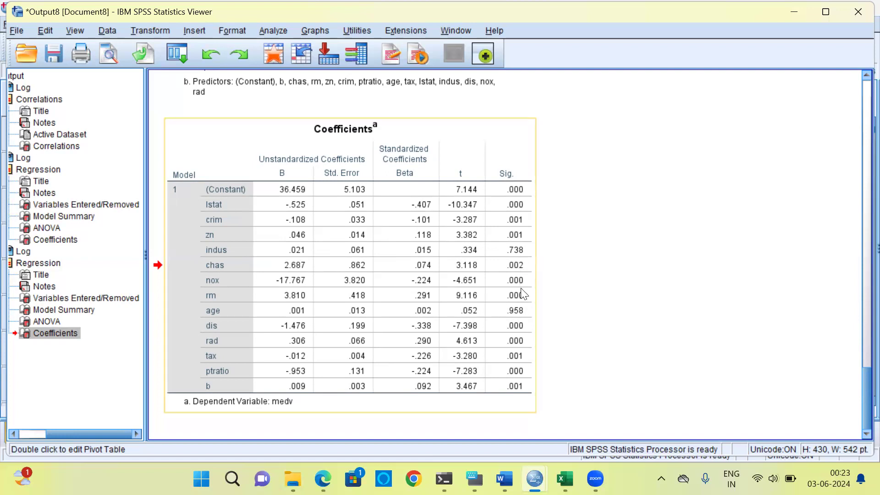
left_click(520, 313)
left_click(520, 312)
Rerun the linear regression for medv with the same independent variables, using the Forward method
left_click(274, 30)
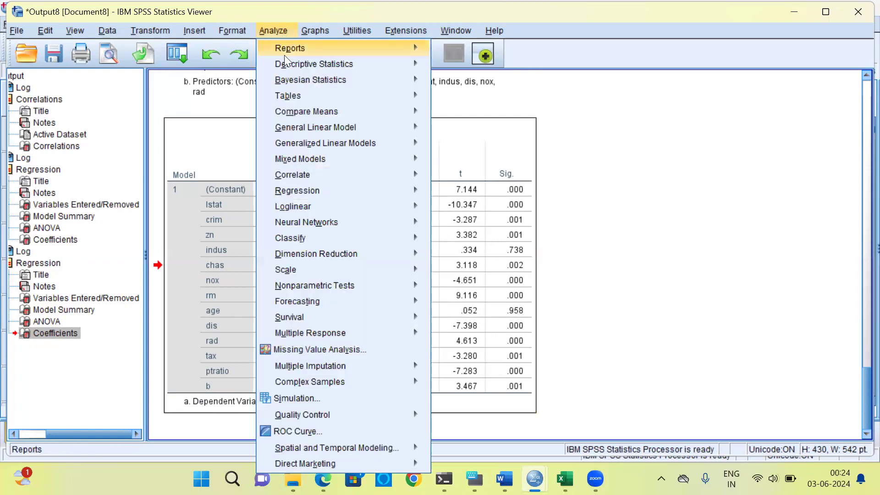
mouse_move(323, 189)
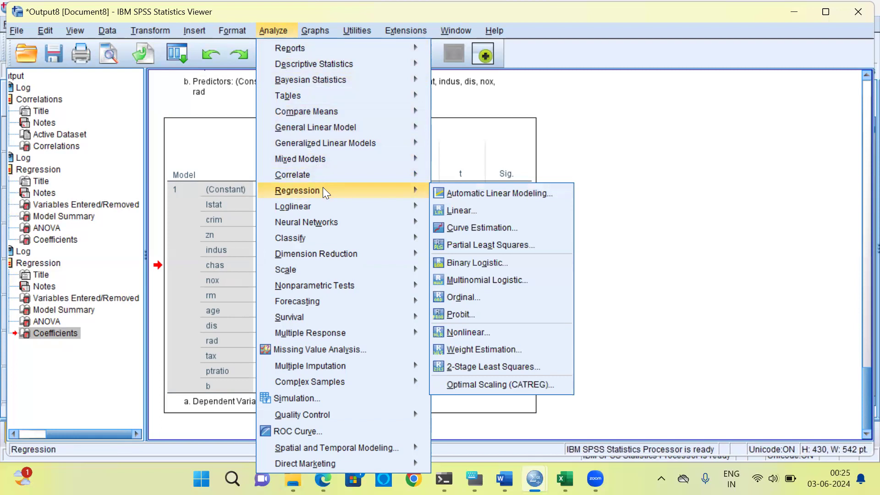
left_click(504, 209)
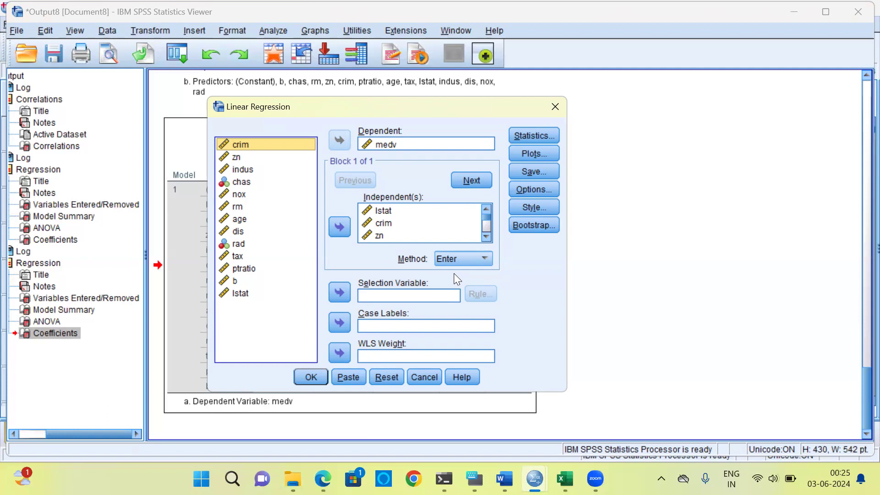
left_click(487, 261)
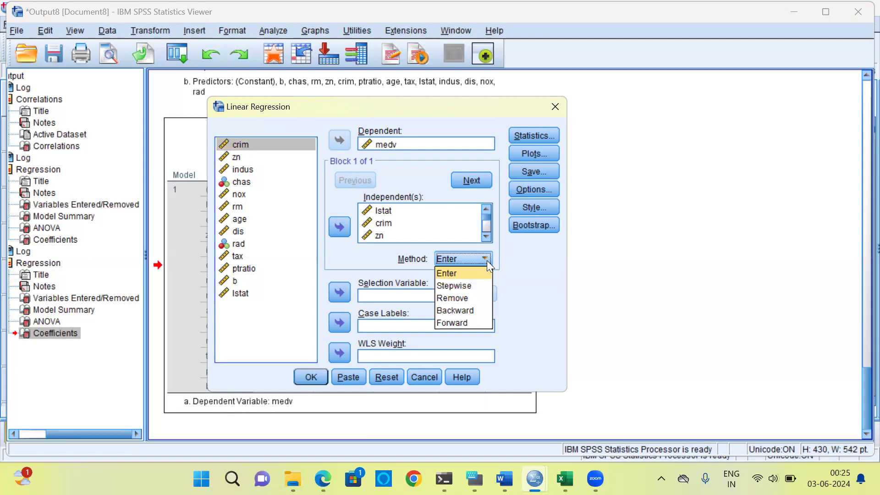
left_click(469, 324)
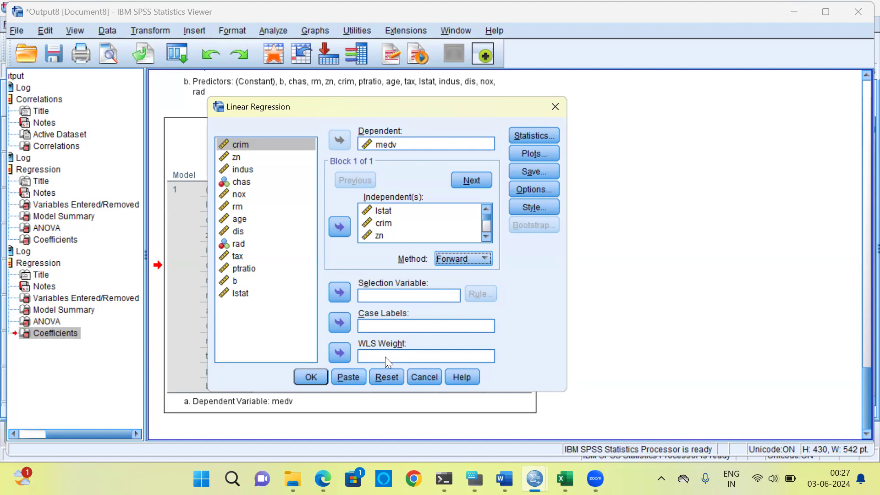
left_click(311, 377)
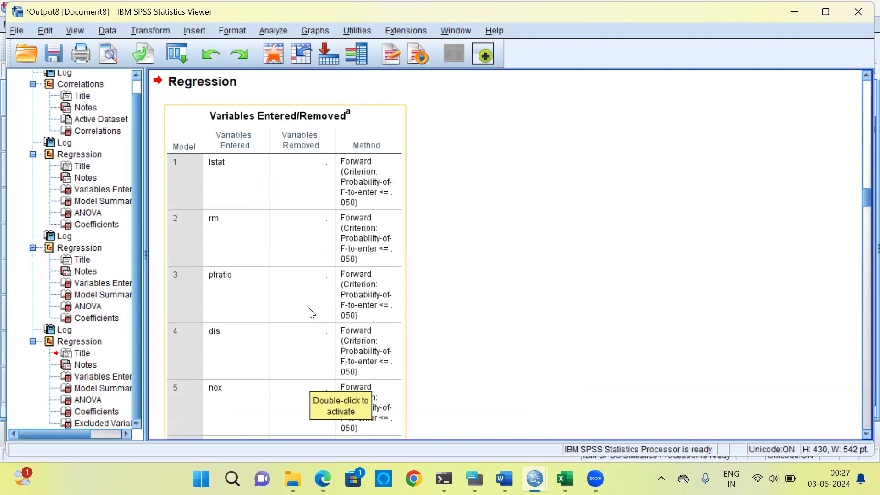
Review the forward regression's entered variables, and the R Square values and predictor footnotes in its Model Summary
left_click(312, 313)
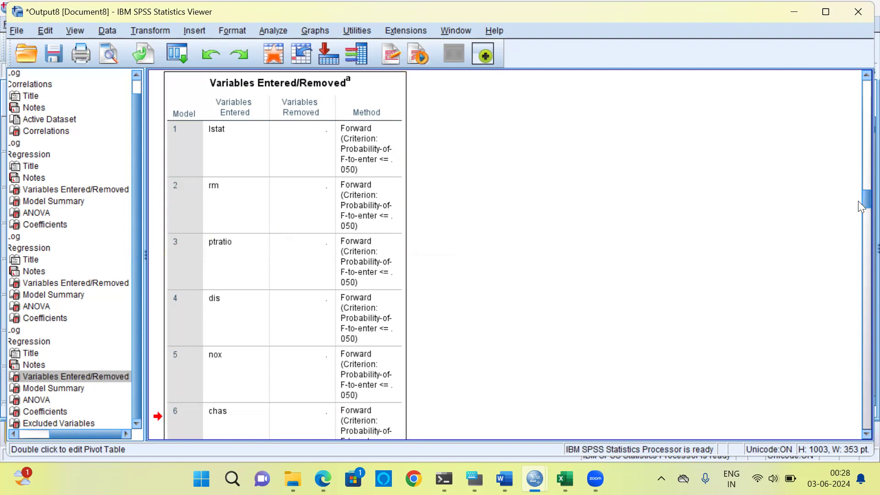
left_click_drag(859, 202, 859, 220)
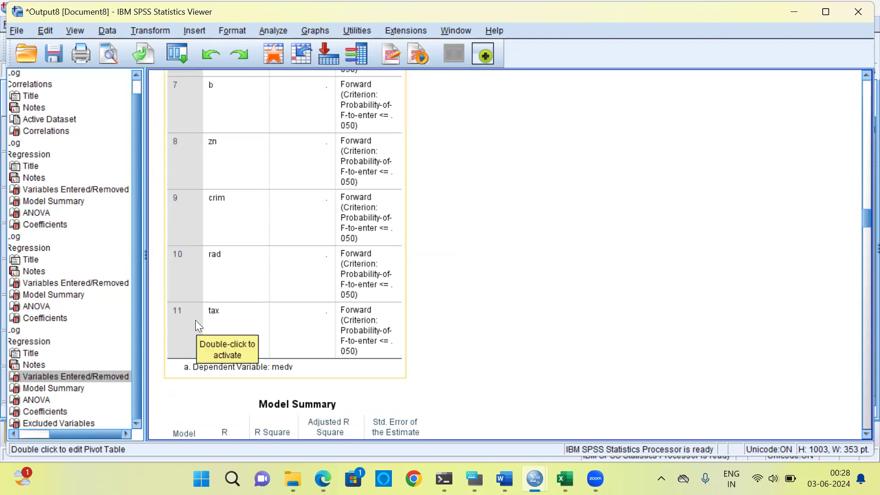
left_click(245, 402)
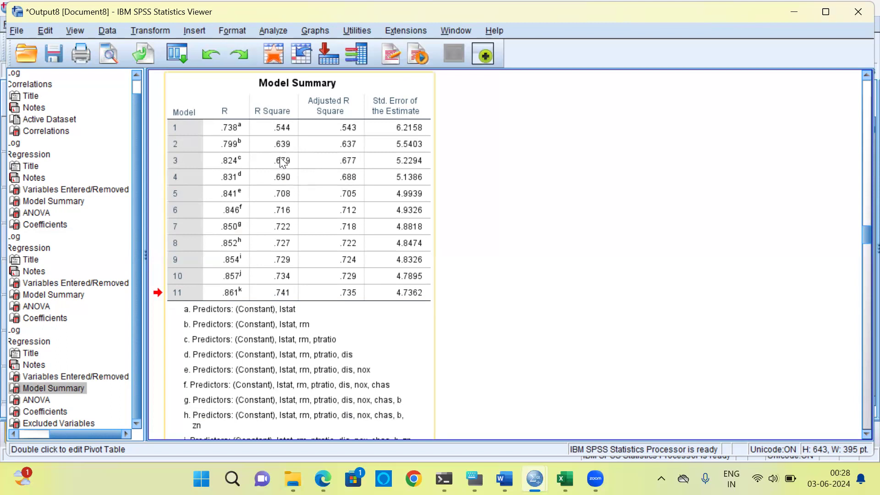
left_click(278, 299)
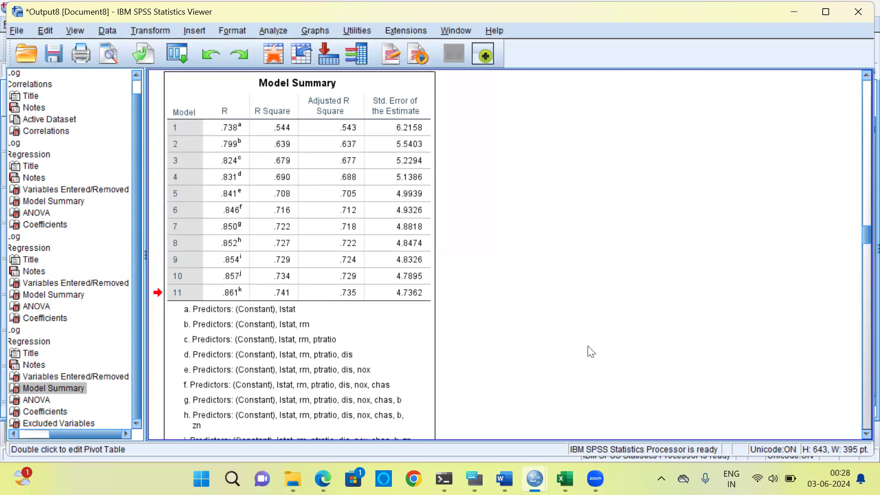
scroll(859, 436, "down", 5)
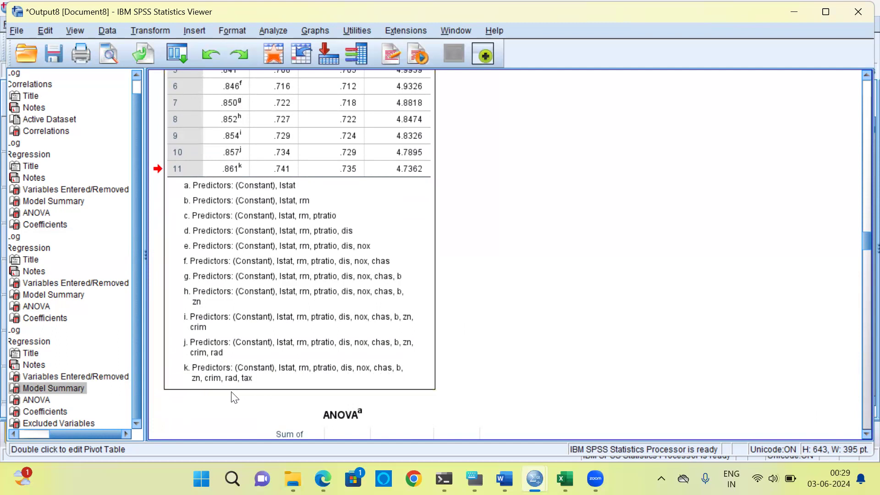
scroll(234, 393, "up", 3)
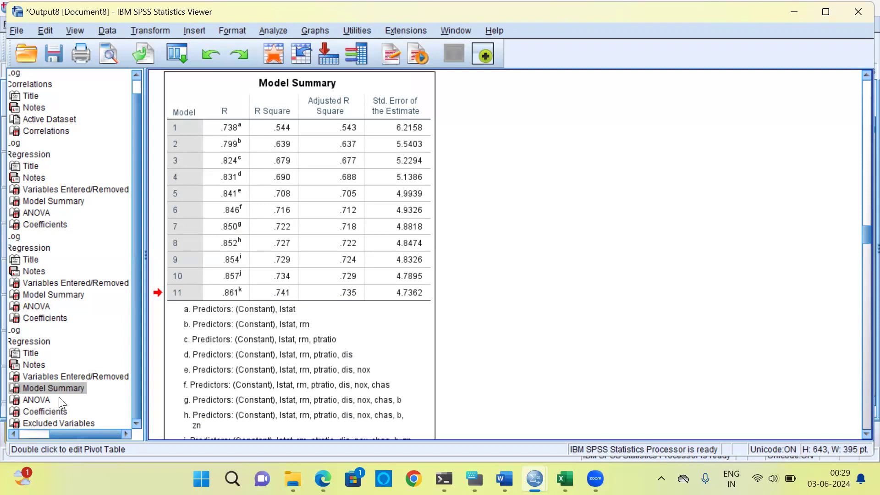
Review the forward regression's ANOVA table across all 11 models, down to the predictor footnotes
left_click(37, 401)
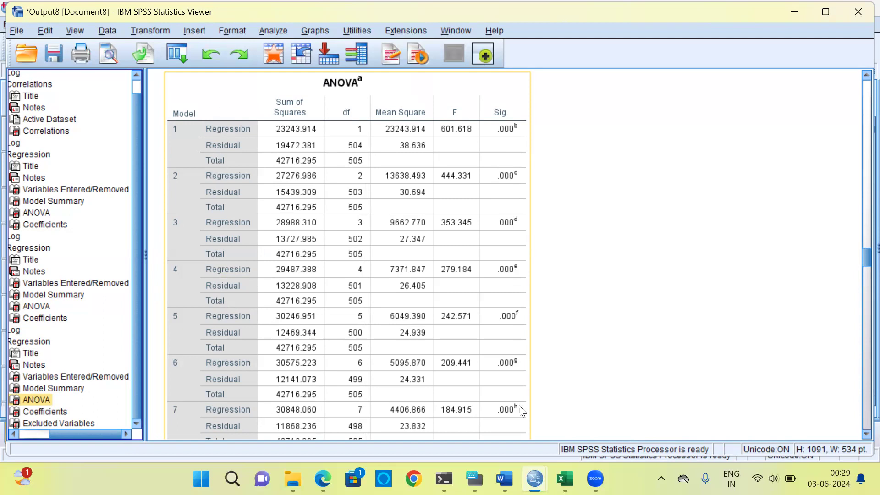
scroll(858, 432, "down", 5)
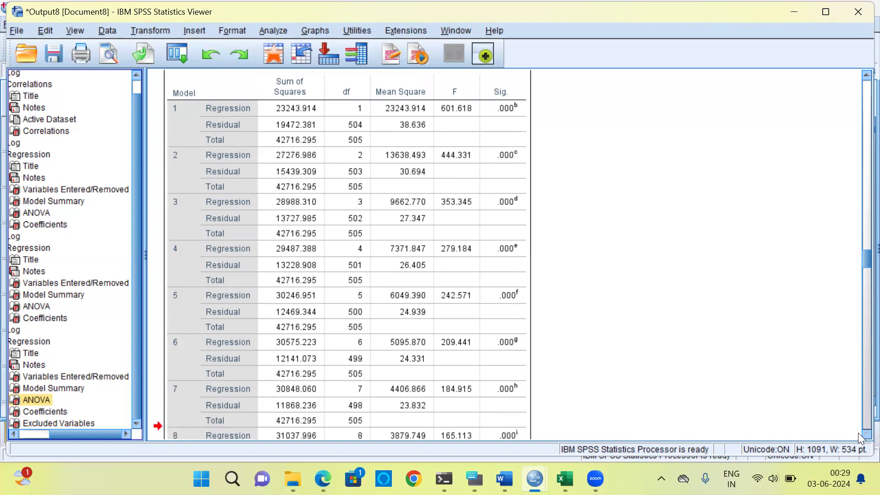
scroll(858, 435, "down", 7)
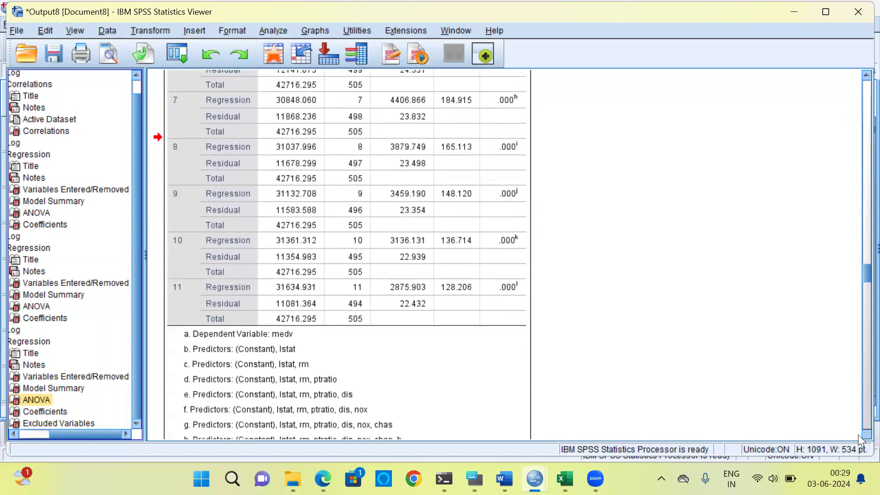
scroll(858, 434, "down", 2)
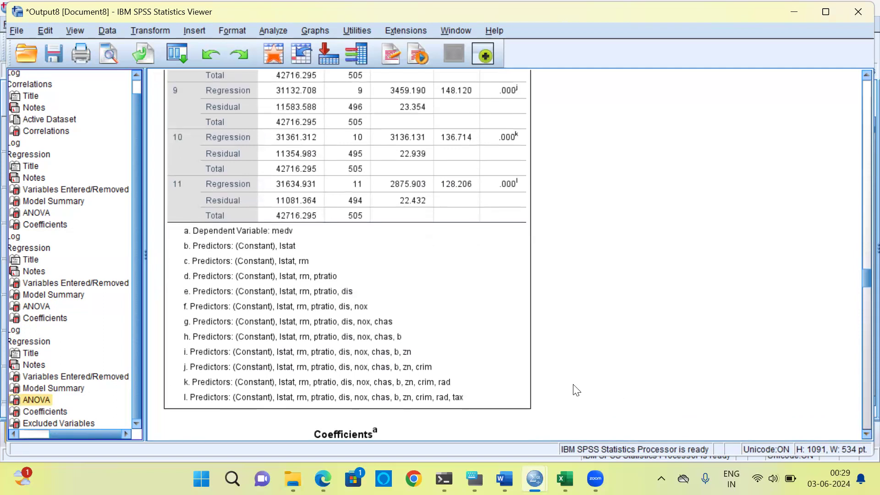
Review the forward regression's Coefficients table from model 1 through the predictors listed in model 11
left_click(46, 411)
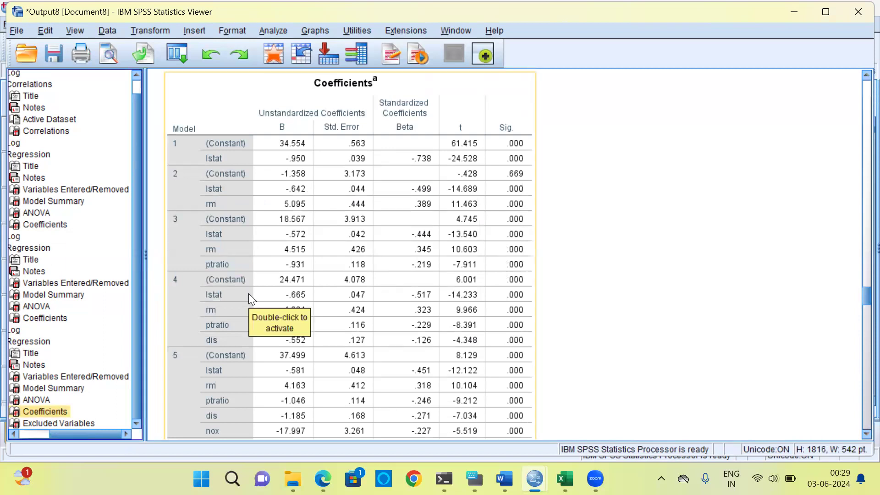
left_click(191, 275)
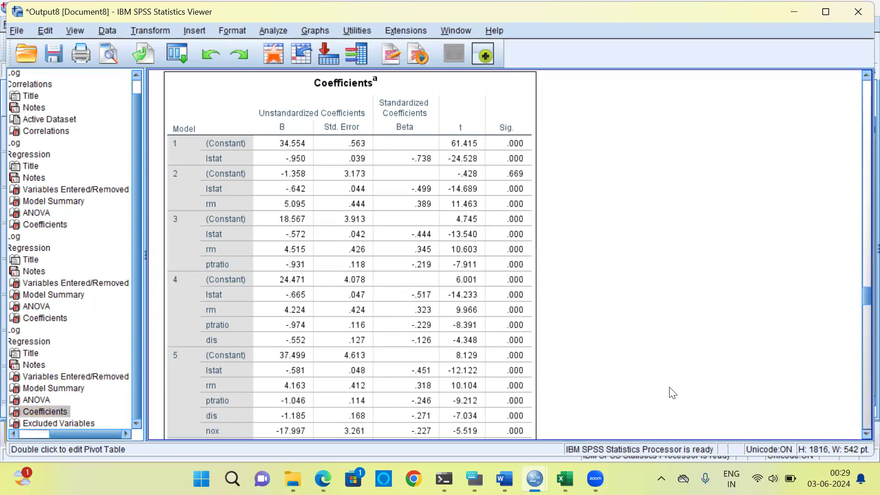
scroll(860, 440, "down", 5)
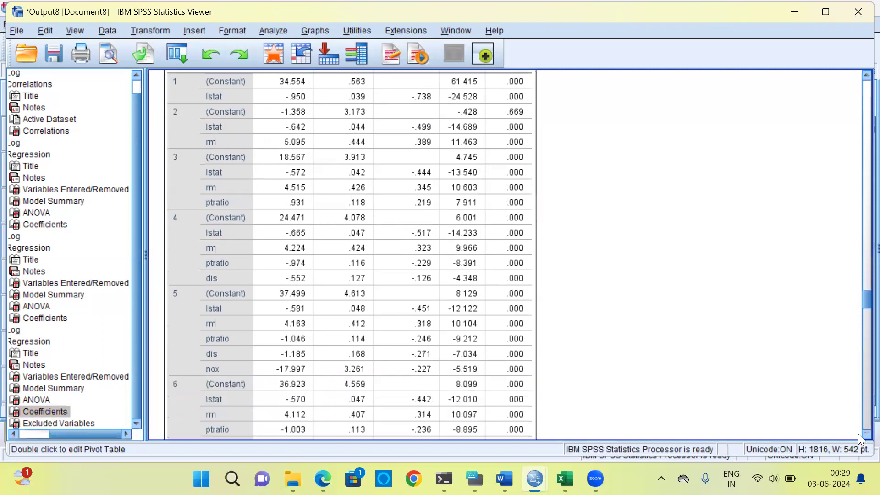
scroll(860, 439, "down", 3)
scroll(860, 439, "down", 6)
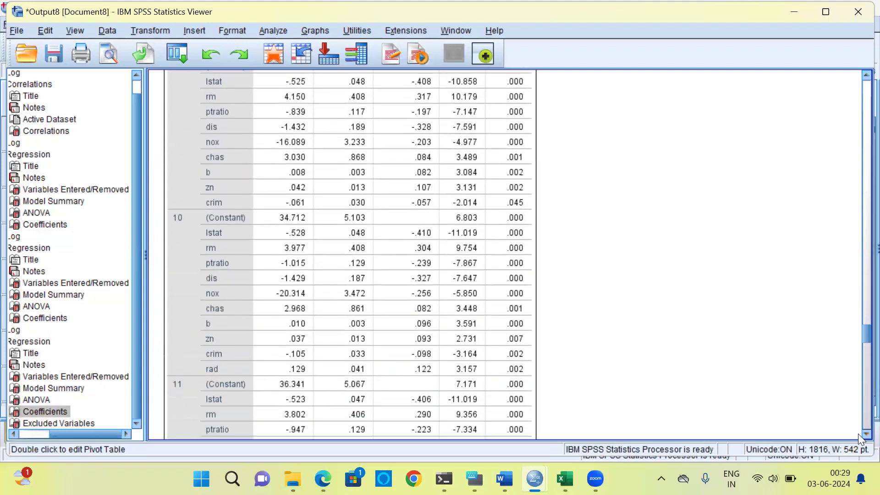
scroll(860, 439, "down", 4)
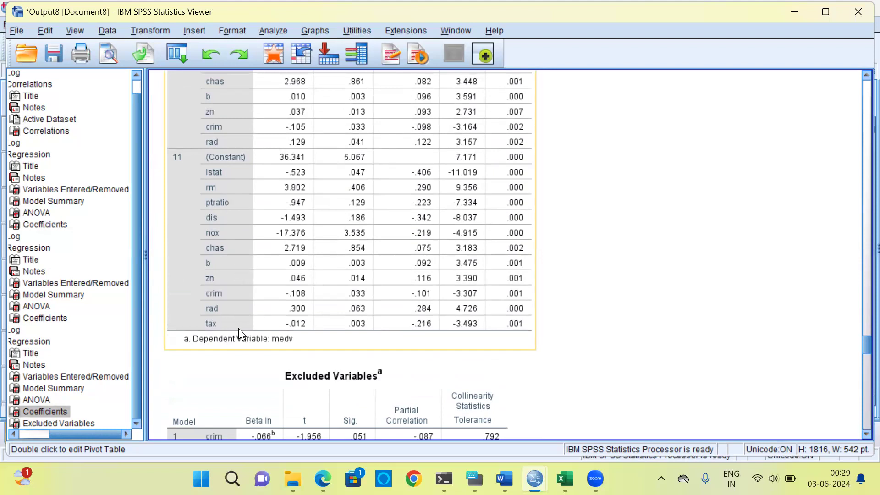
left_click(201, 324)
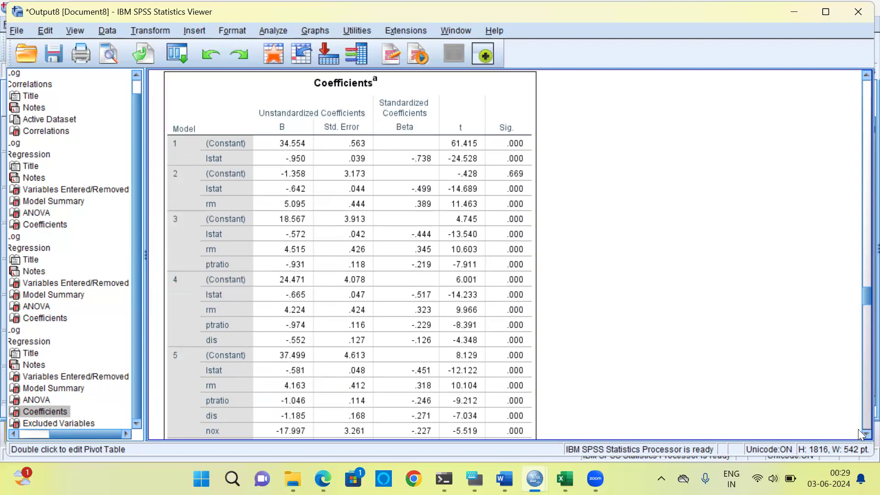
Check the significance values of the model 11 predictors in the forward regression's Coefficients table
scroll(858, 434, "down", 12)
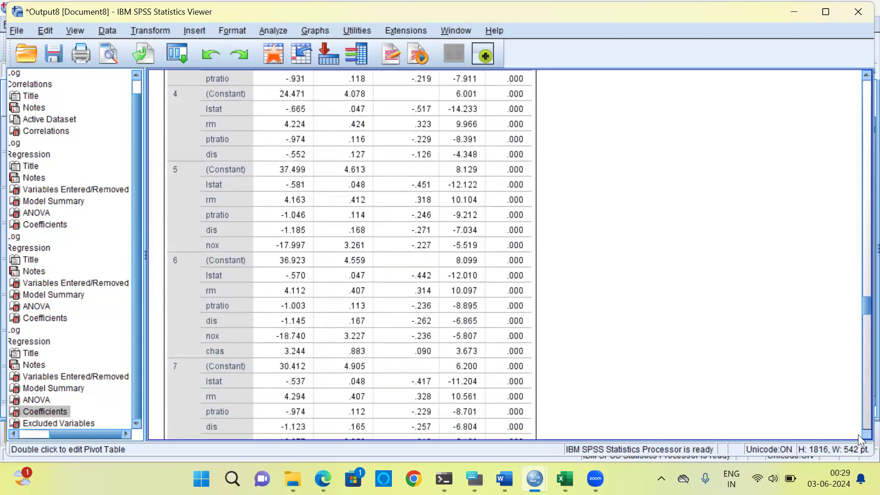
scroll(858, 434, "down", 5)
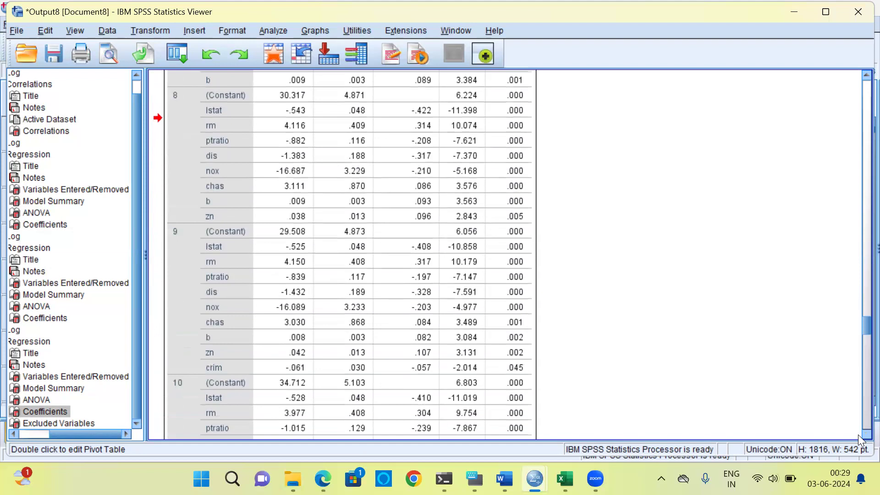
scroll(858, 435, "down", 4)
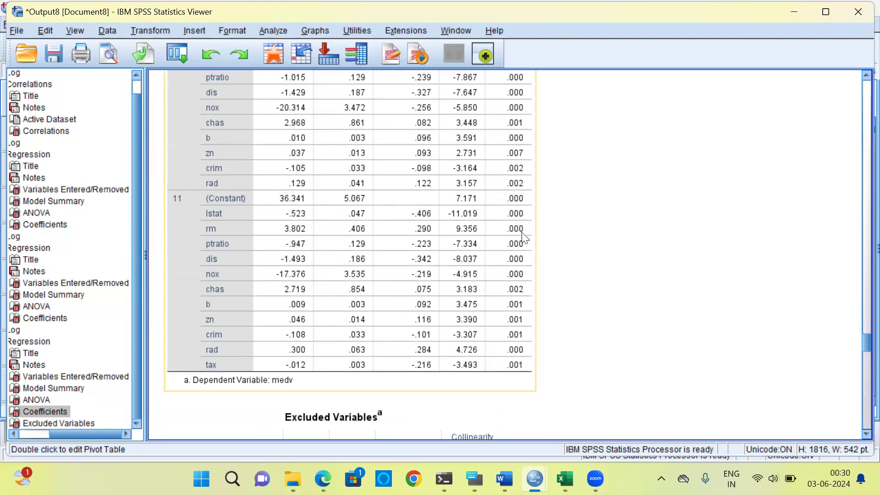
left_click(521, 362)
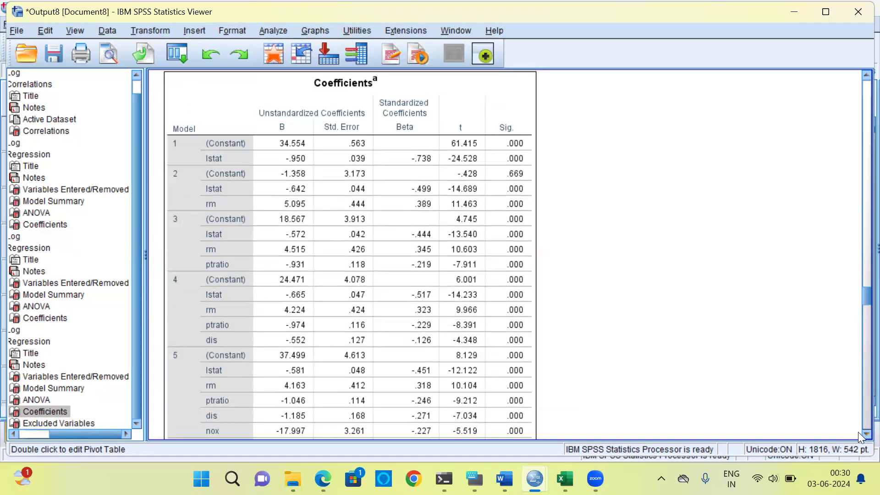
scroll(859, 432, "down", 1)
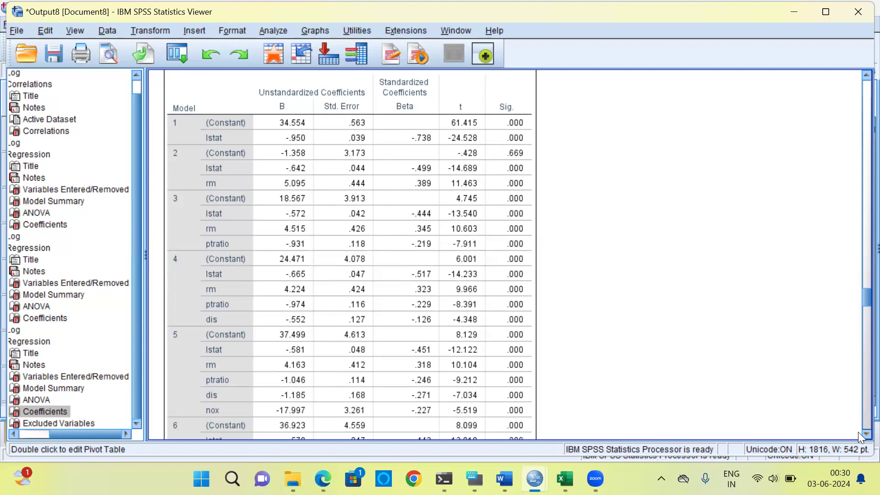